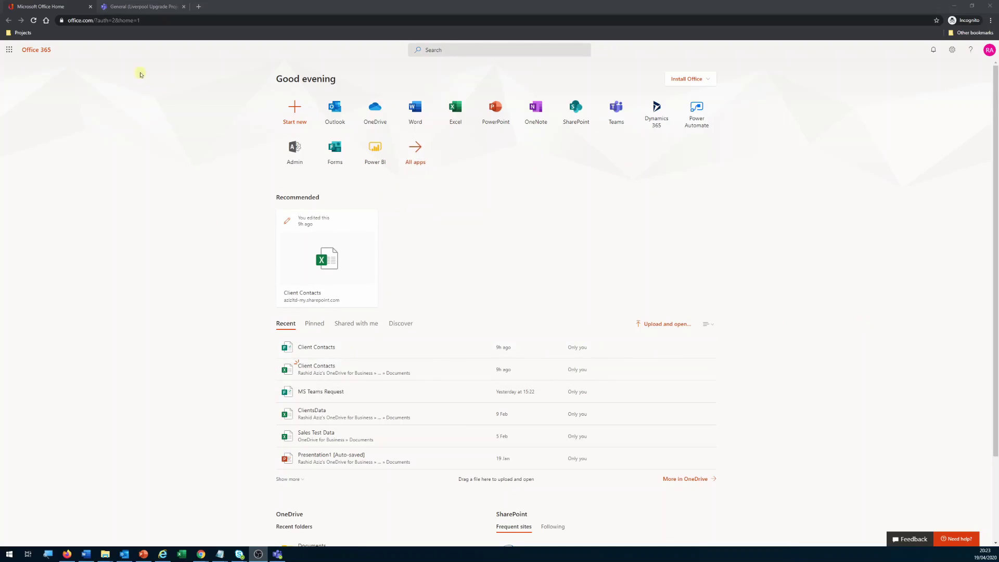
# - Launch Planner from the Office 365 All apps list
pyautogui.click(410, 156)
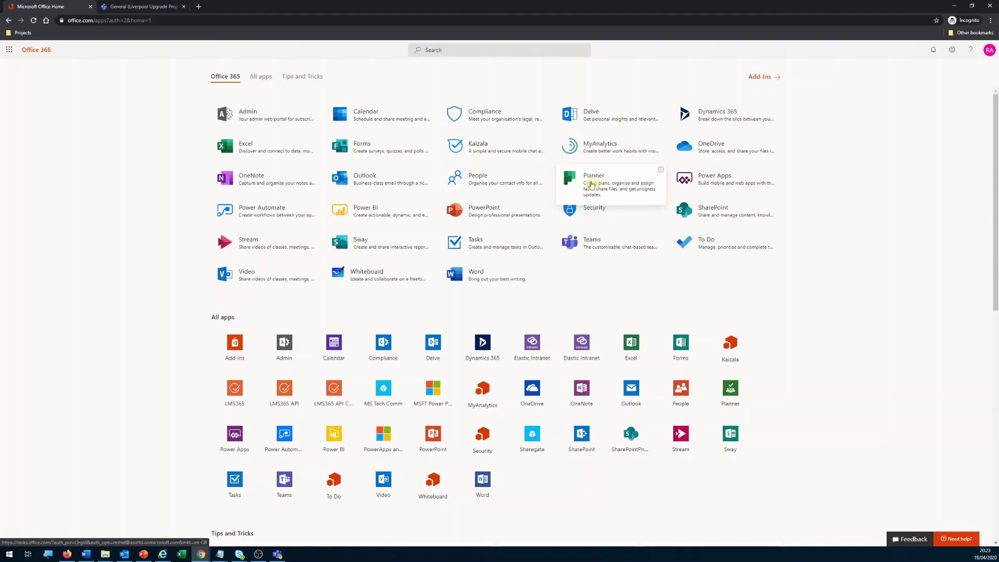
pyautogui.click(591, 183)
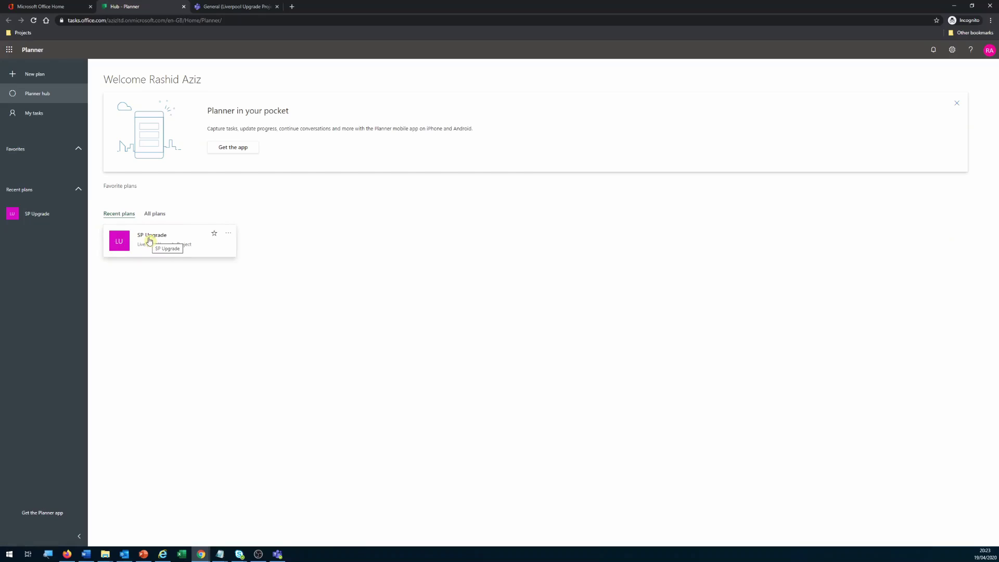
# - Open the SP Upgrade plan board, then go back to the Teams General channel
pyautogui.click(148, 237)
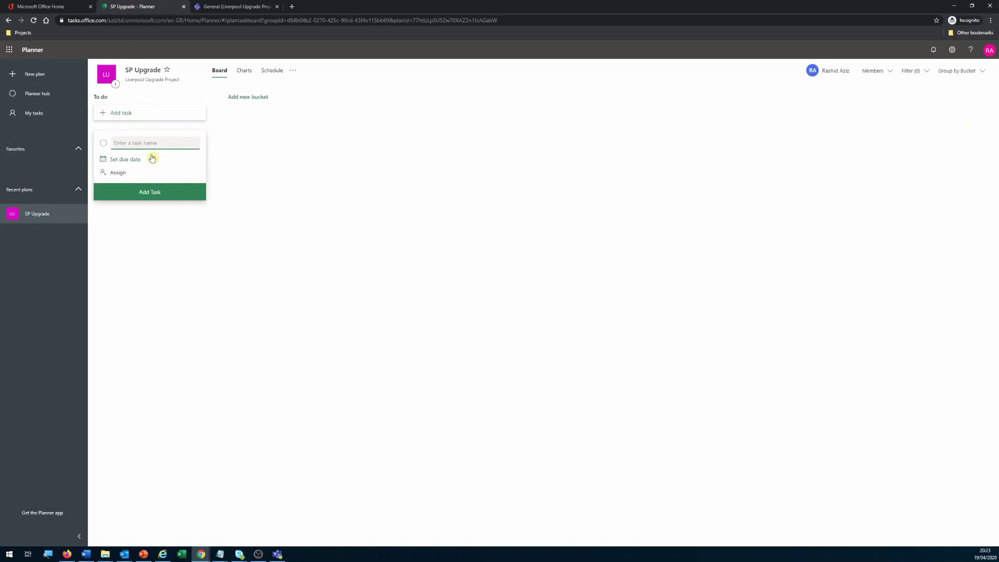
pyautogui.click(231, 7)
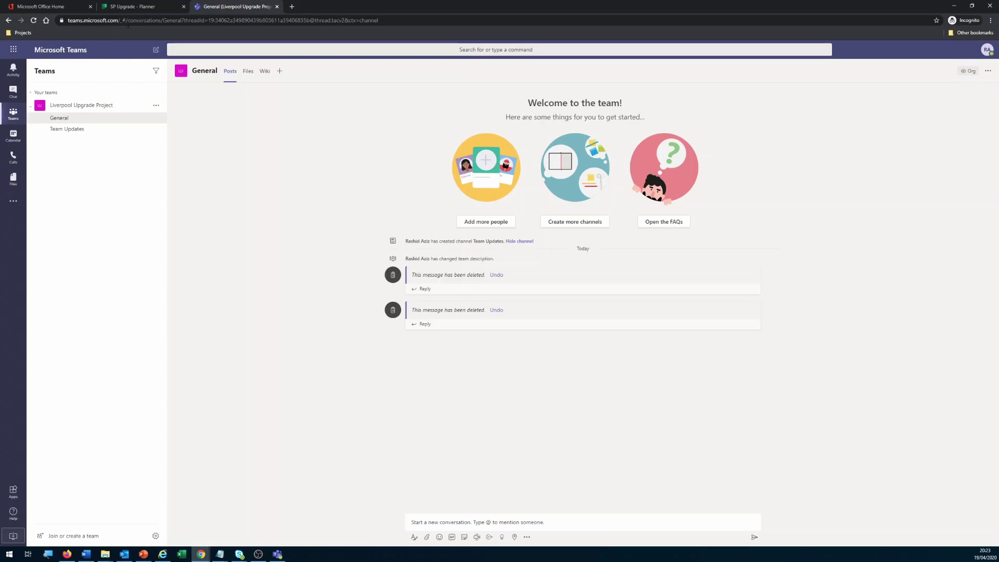
pyautogui.click(133, 6)
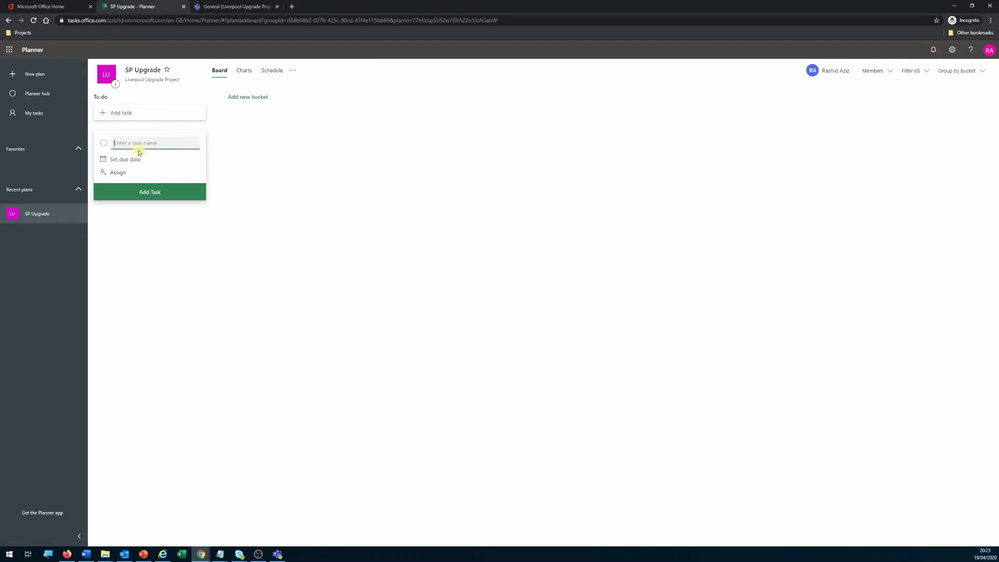
pyautogui.click(216, 6)
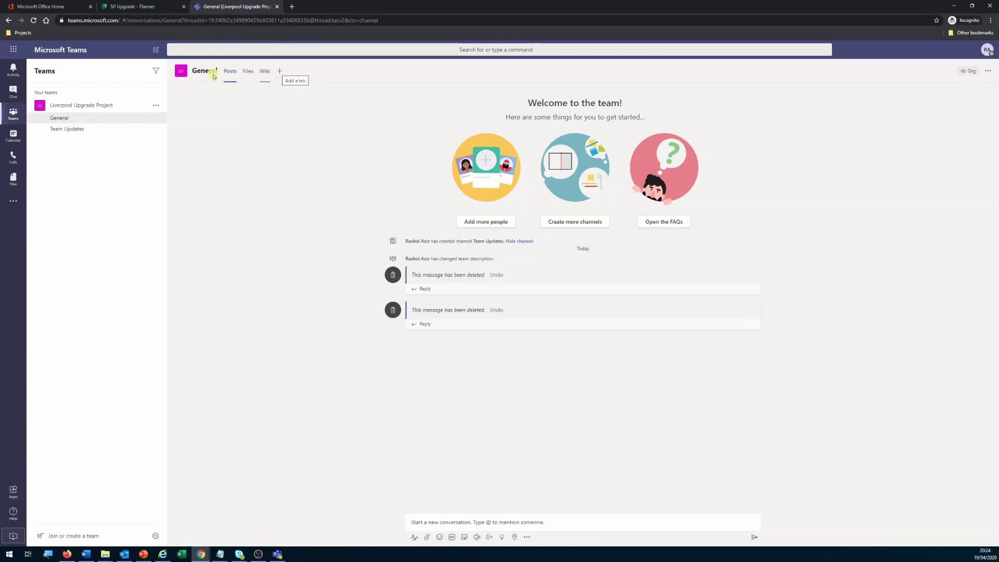
# - Add a Planner tab to the General channel using the existing SP Upgrade plan
pyautogui.click(279, 71)
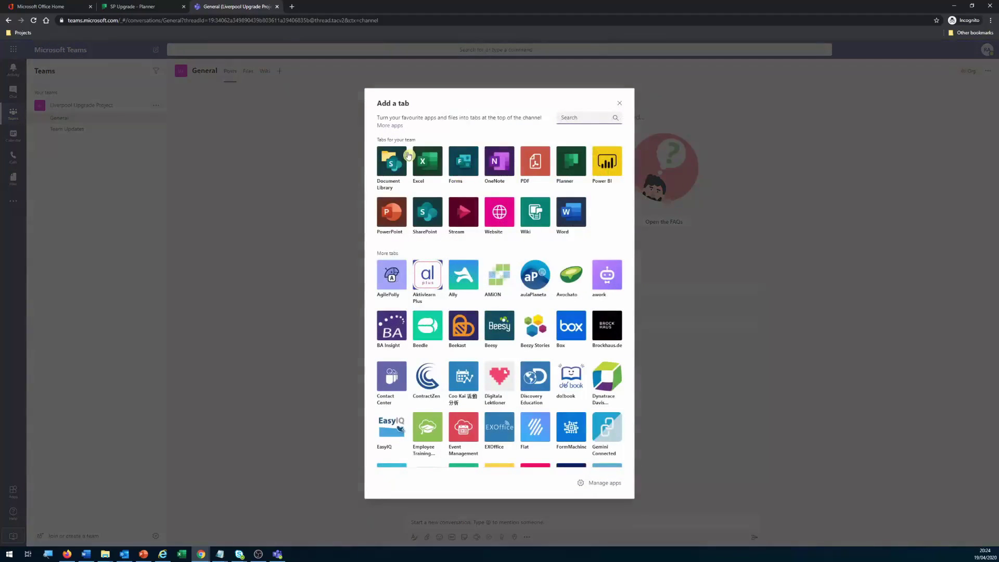
pyautogui.write('planne')
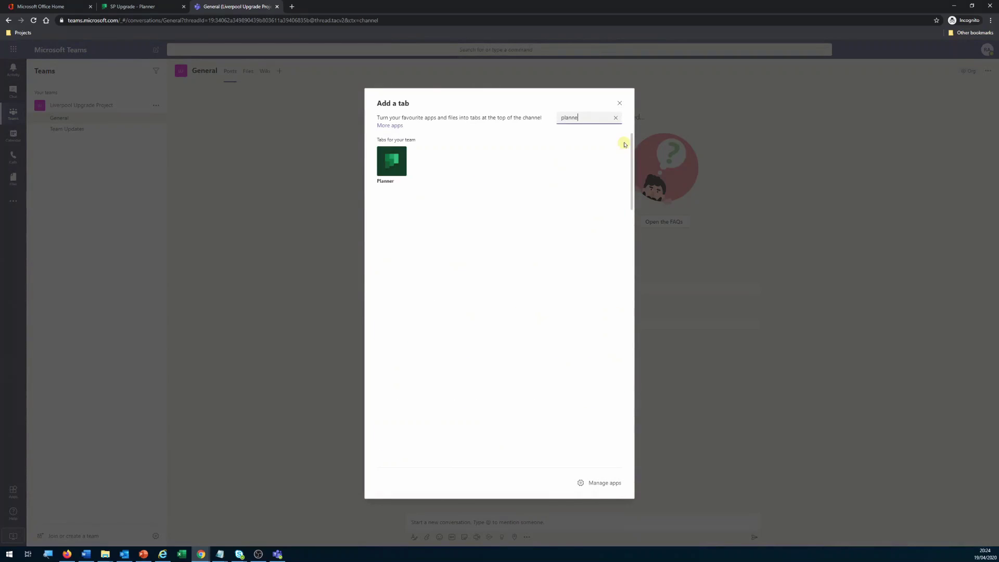
pyautogui.click(392, 159)
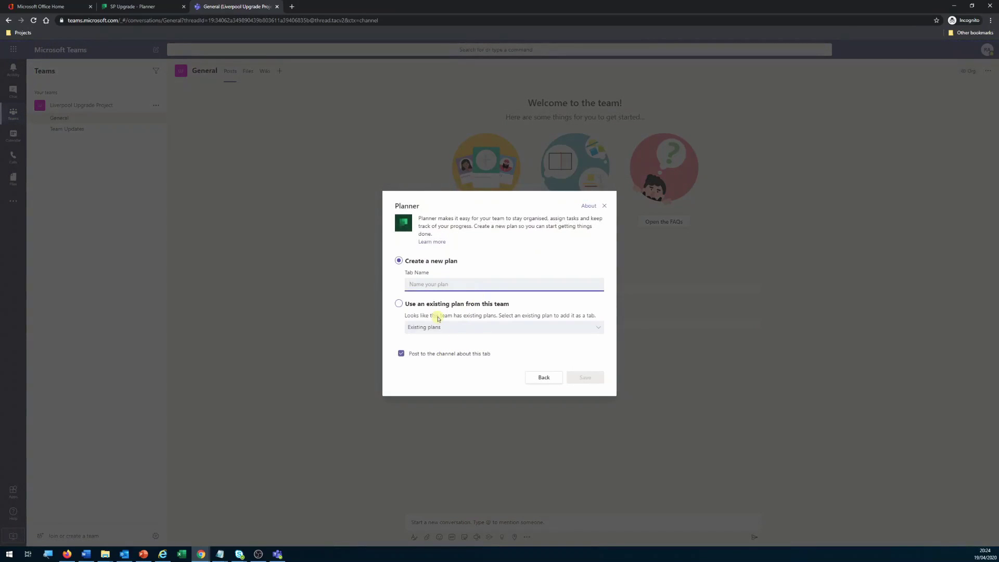
pyautogui.click(398, 303)
pyautogui.click(581, 329)
pyautogui.click(445, 313)
pyautogui.click(592, 380)
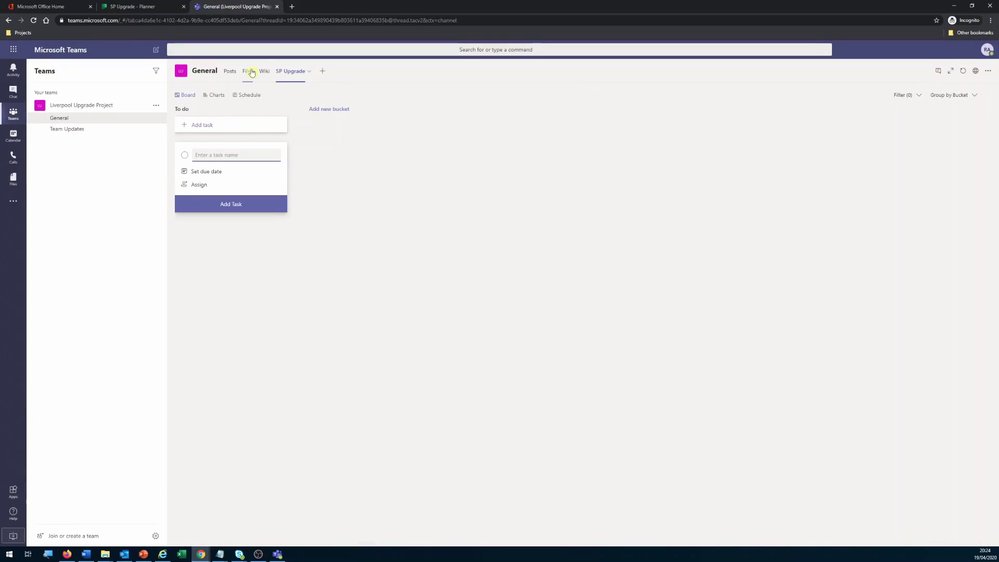
# - Add 'Task 1', due 22 April, to the SP Upgrade To do bucket, then return to General posts
pyautogui.click(59, 118)
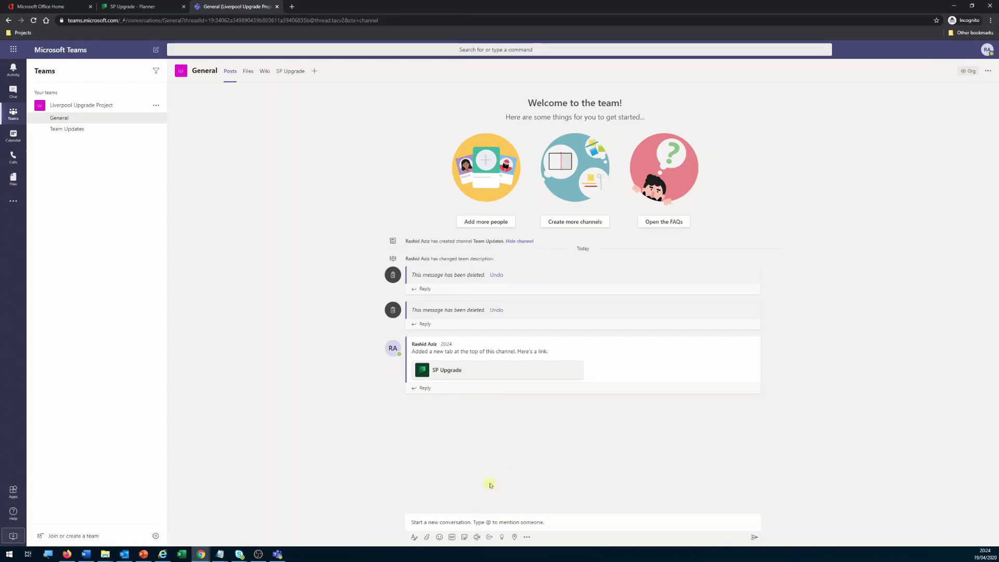
pyautogui.click(290, 73)
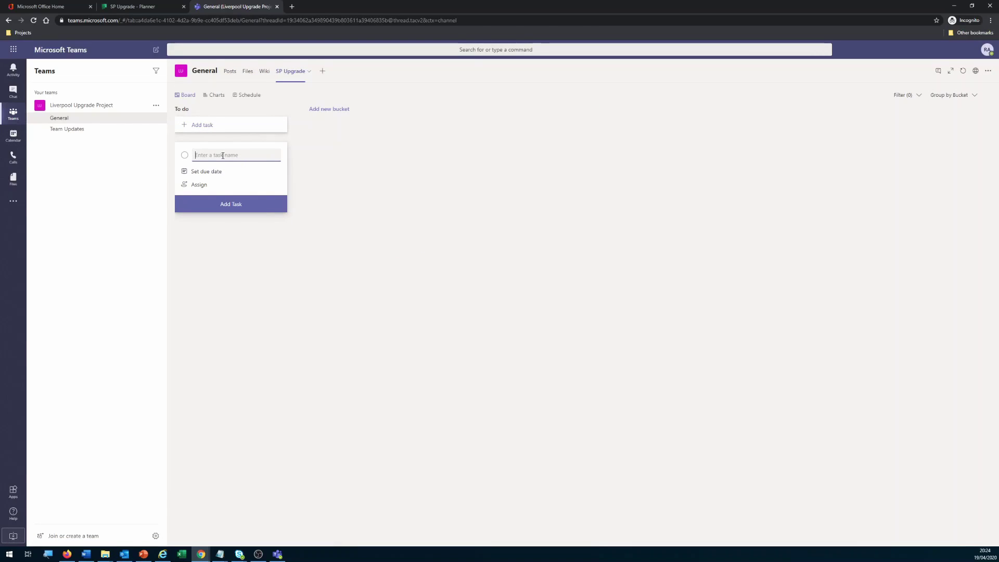
pyautogui.write('Task 1')
pyautogui.click(219, 173)
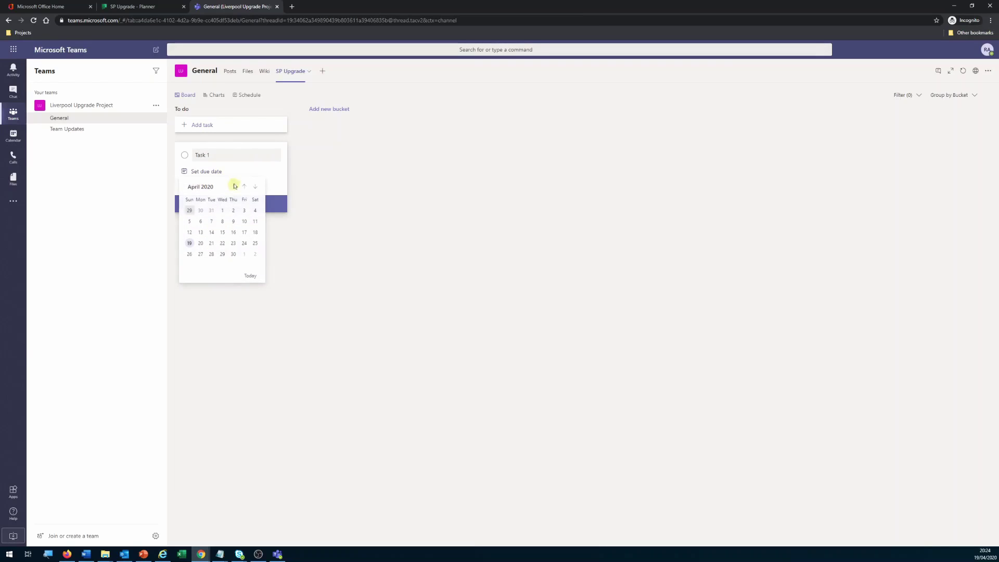
pyautogui.click(223, 250)
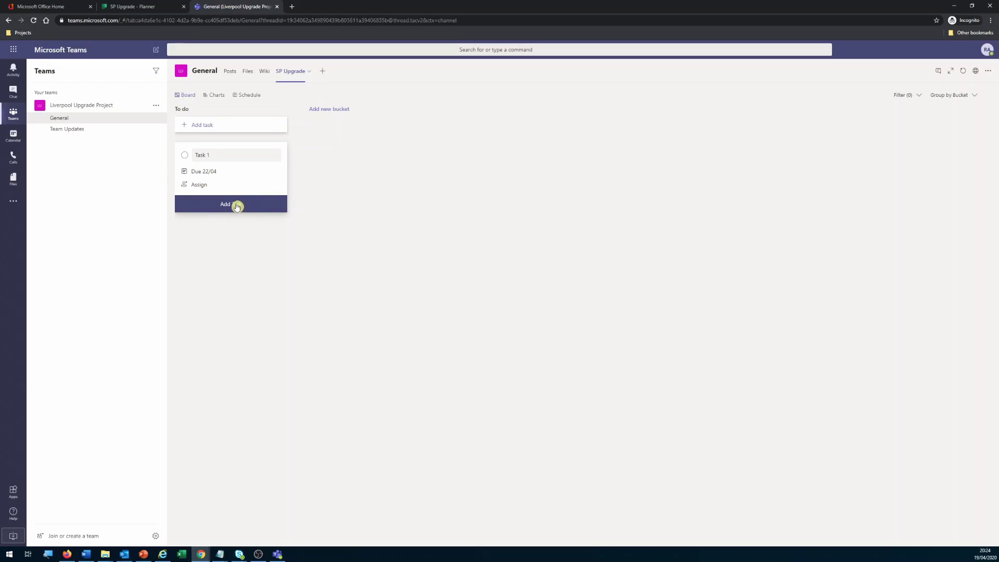
pyautogui.click(236, 206)
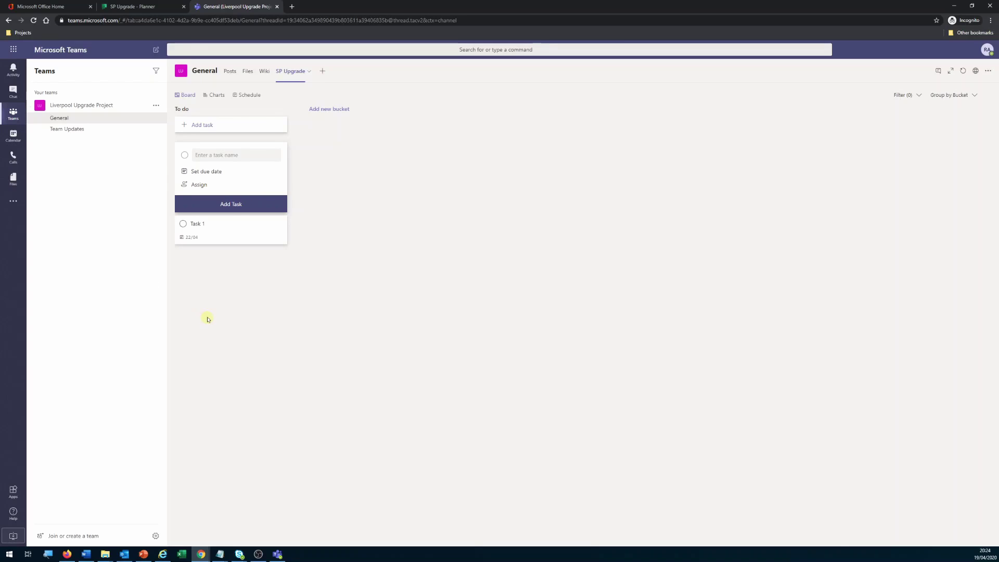
pyautogui.click(59, 119)
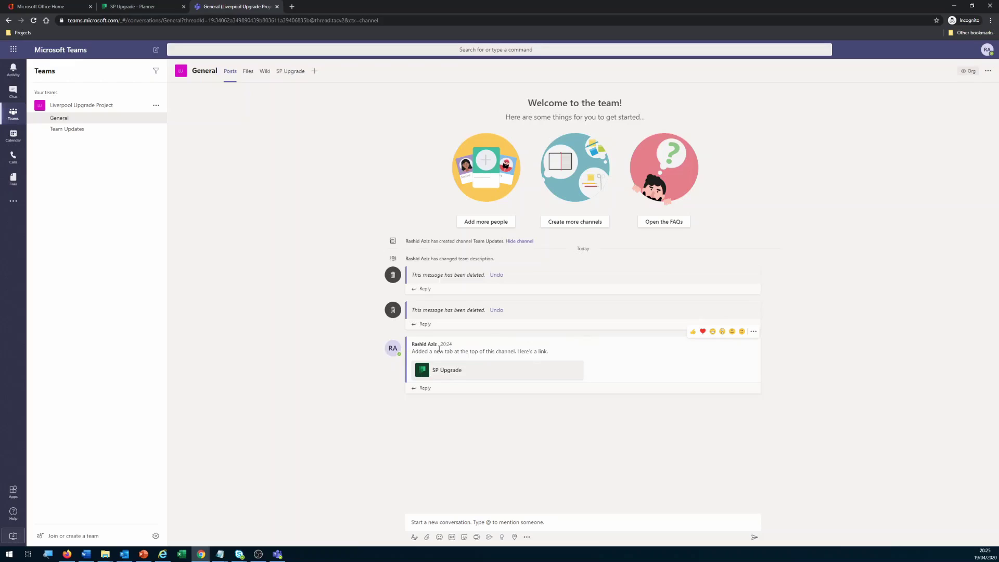
# - Delete the new-tab announcement post, check Task 1 on the board, and return to Office home
pyautogui.click(753, 331)
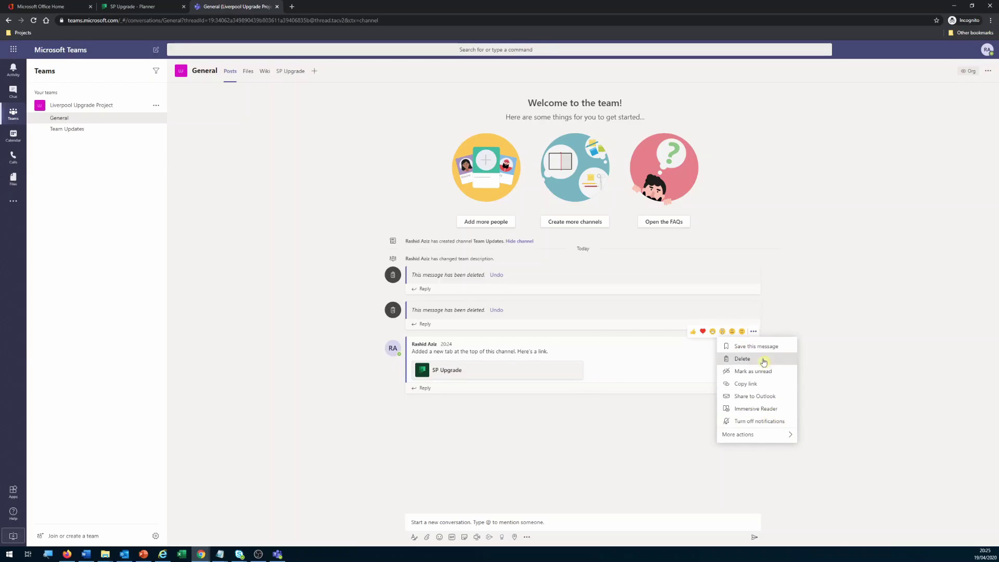
pyautogui.click(763, 361)
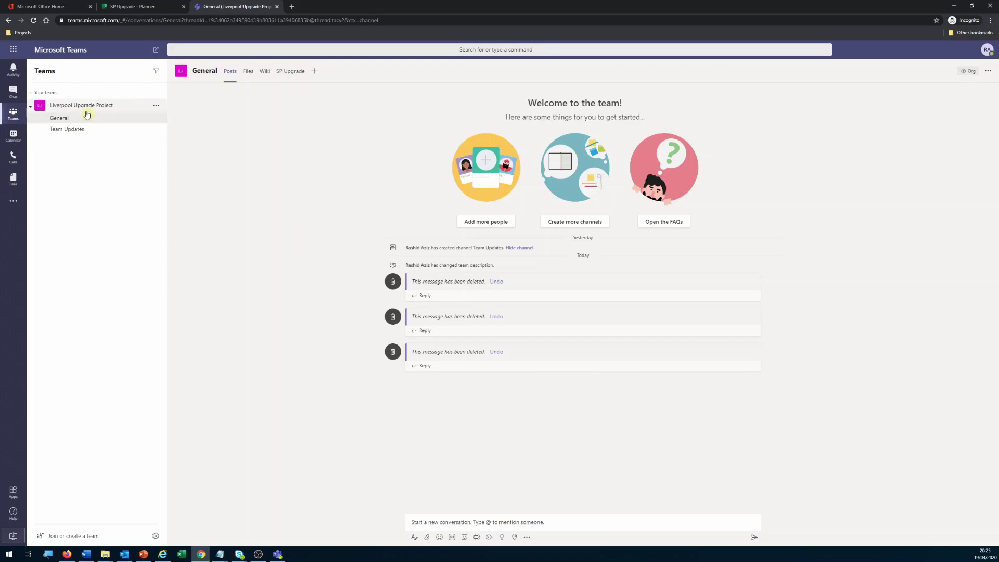
pyautogui.click(289, 71)
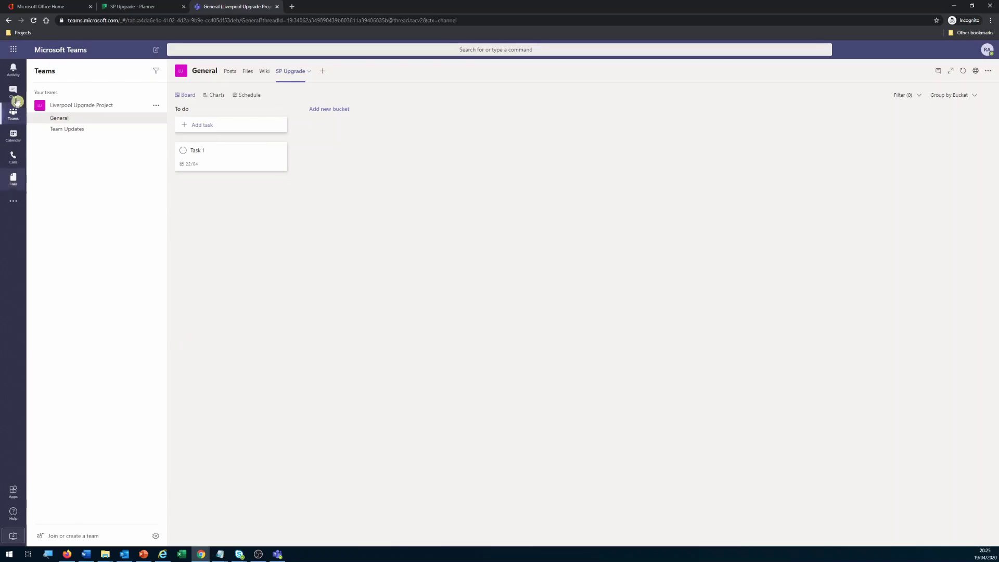
pyautogui.click(46, 4)
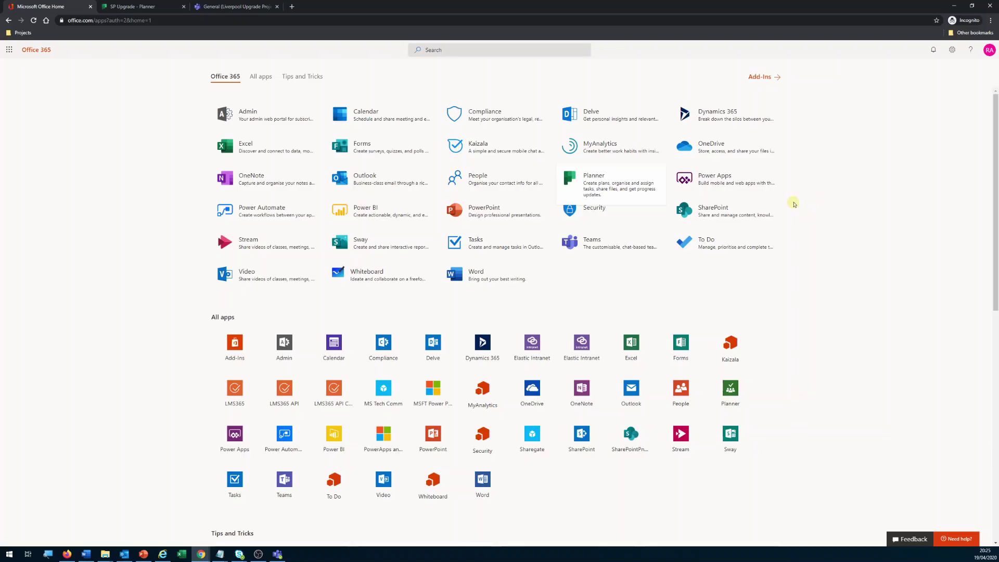
# - Launch Power Automate, show My flows, and bring up the New flow options
pyautogui.click(250, 183)
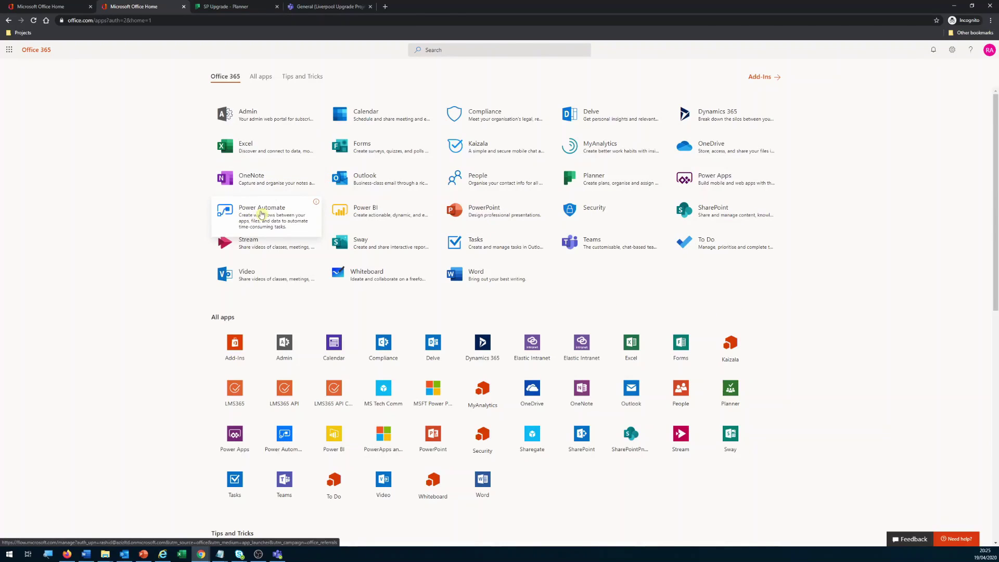
pyautogui.click(260, 212)
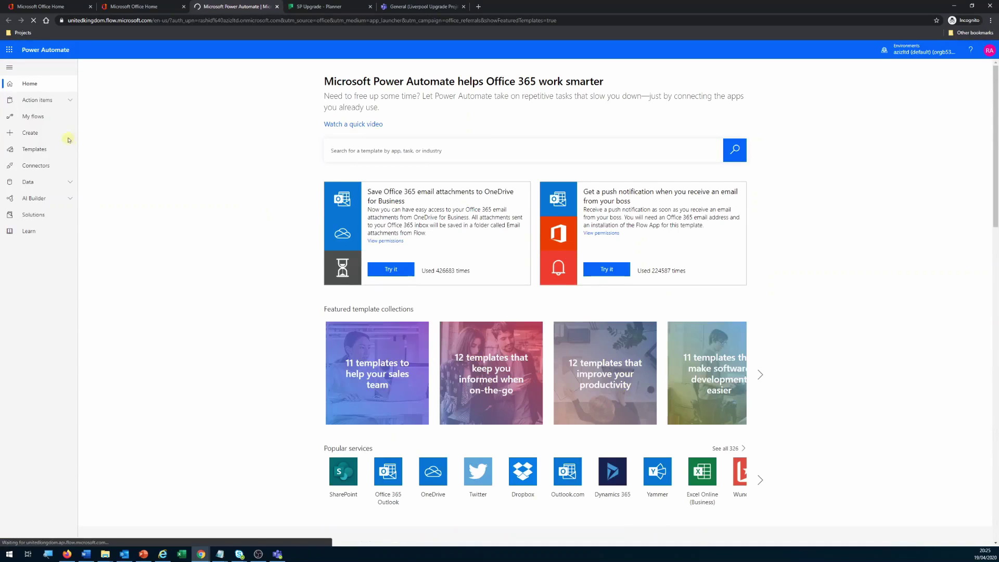
pyautogui.click(49, 118)
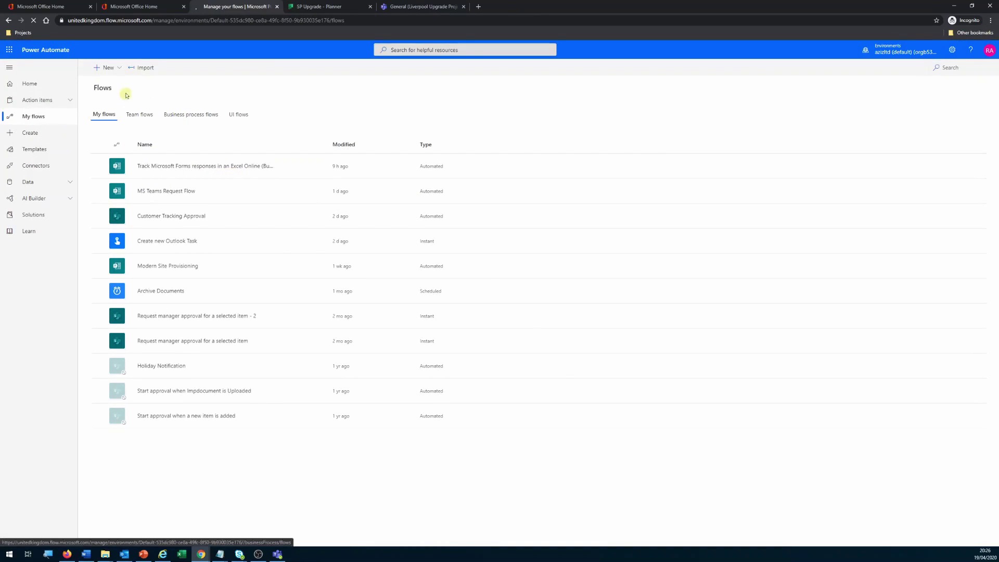
pyautogui.click(120, 69)
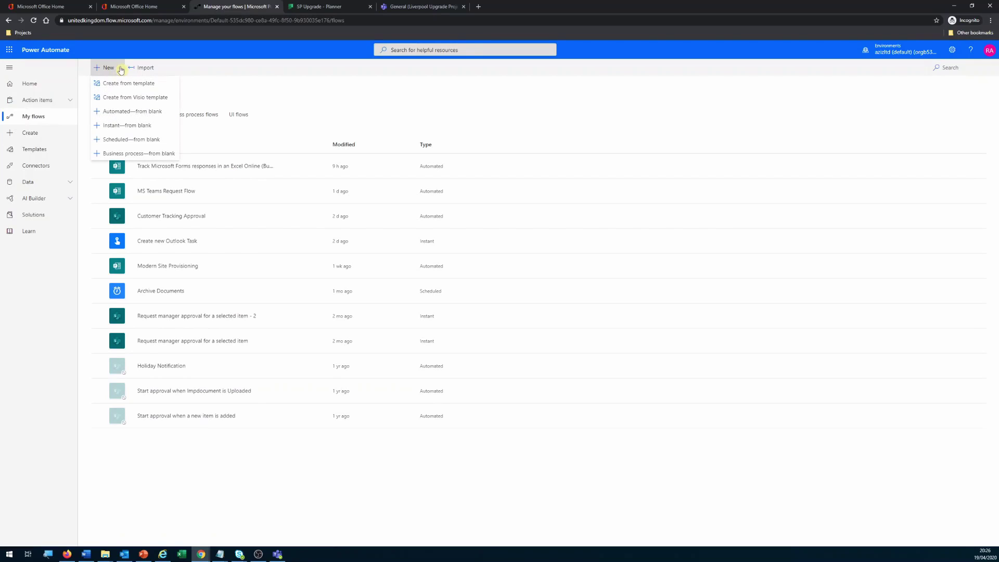
# - Search templates for 'planner' and open 'Post messages to Microsoft Teams when a new task is created in Planner'
pyautogui.click(152, 88)
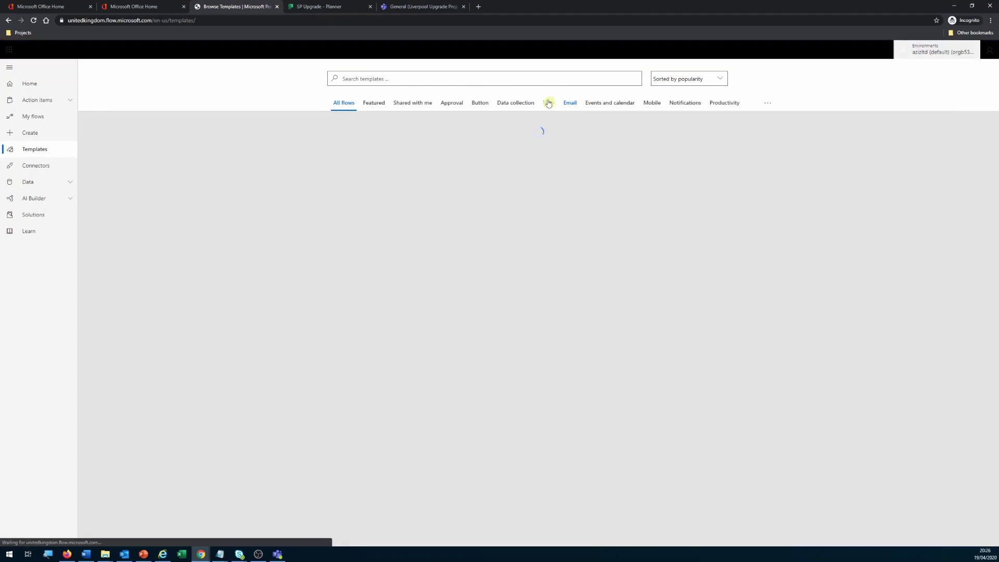
pyautogui.click(412, 80)
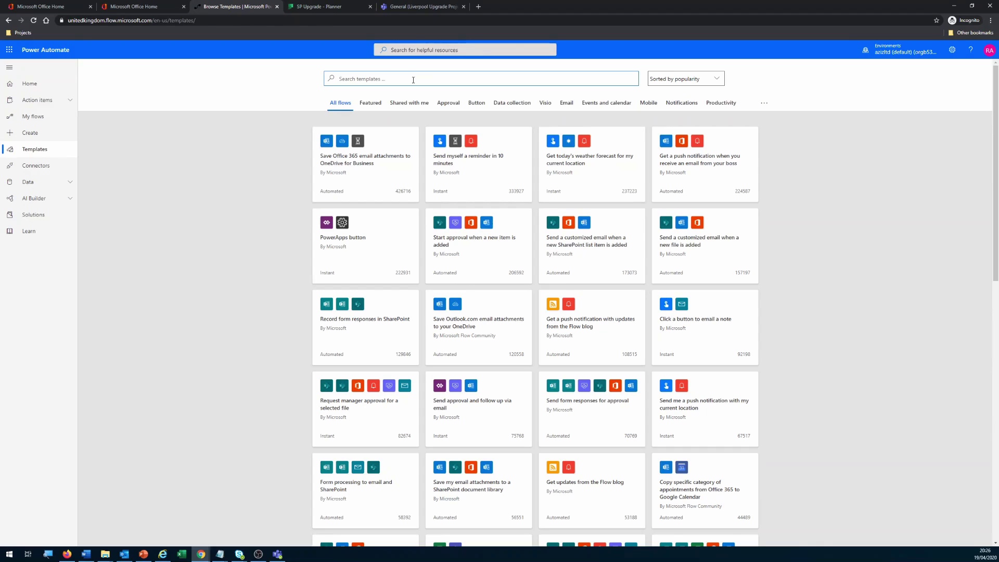
pyautogui.write('planner')
pyautogui.press('Return')
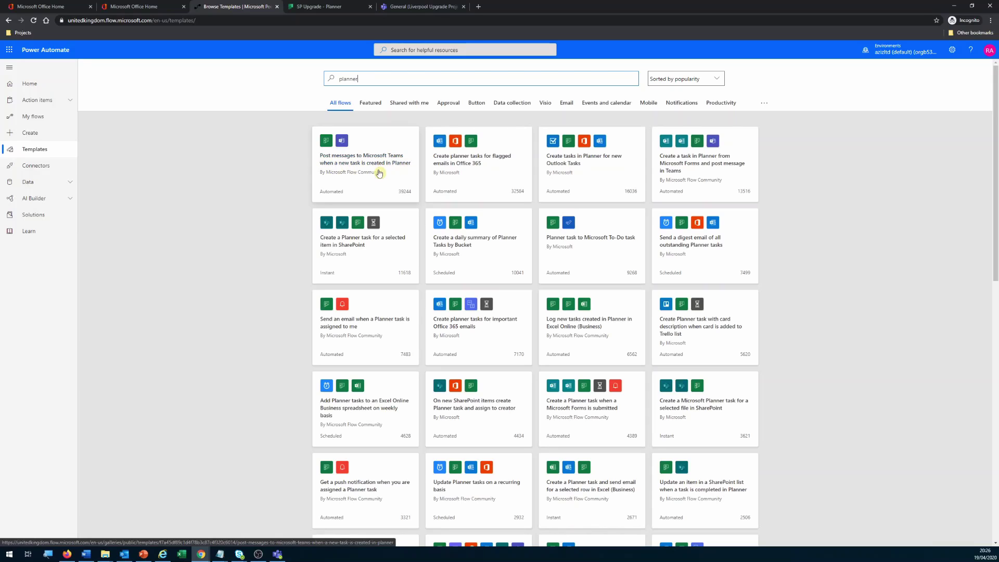
pyautogui.click(364, 162)
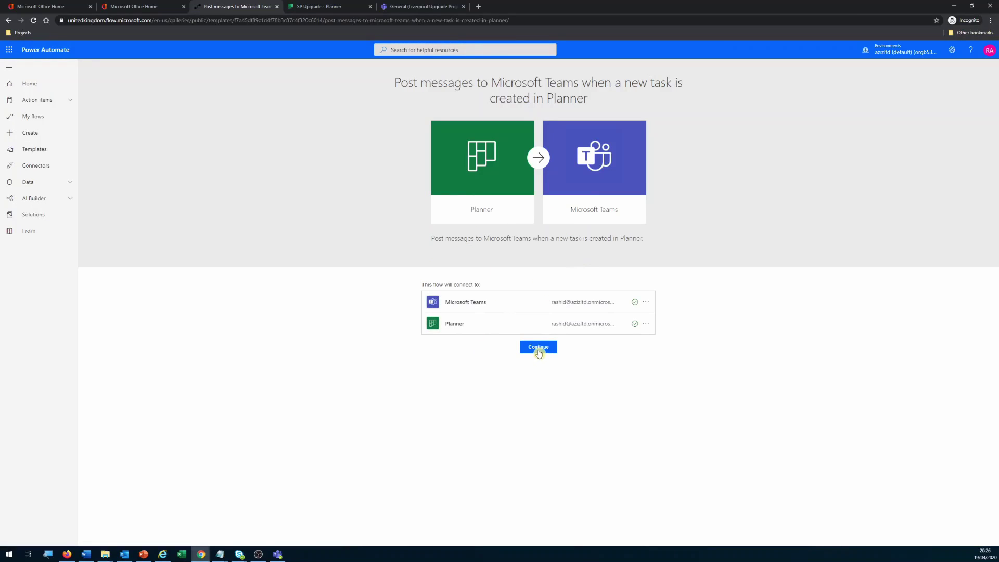
# - Watch the SP Upgrade plan, post to Liverpool Upgrade Project's General channel, and save the flow
pyautogui.click(538, 348)
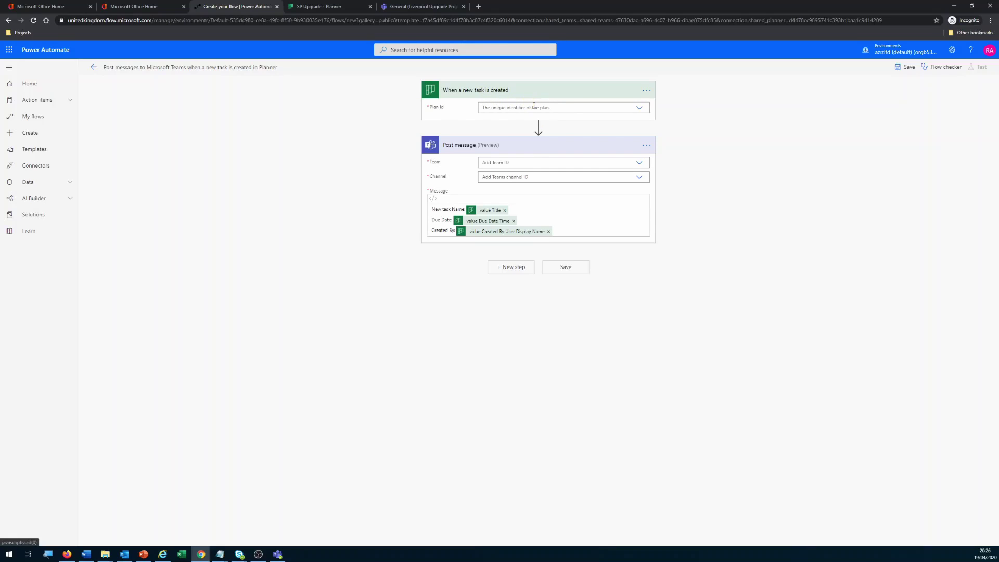
pyautogui.click(639, 108)
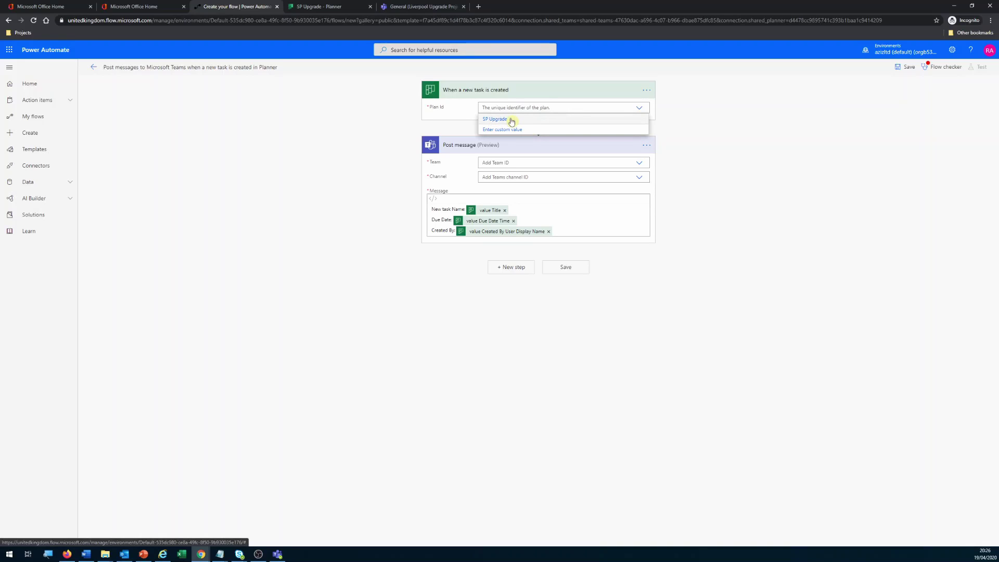
pyautogui.click(510, 119)
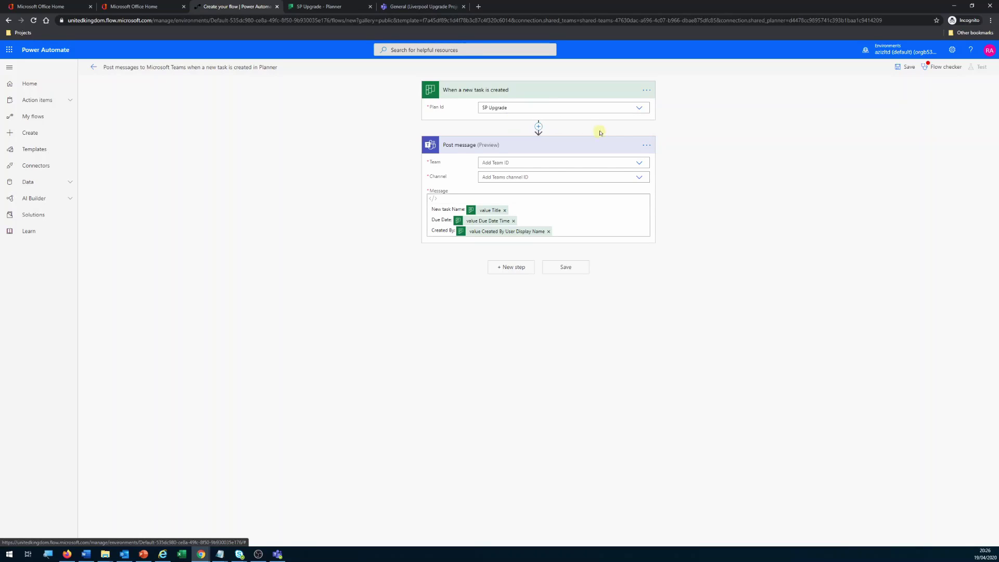
pyautogui.click(640, 163)
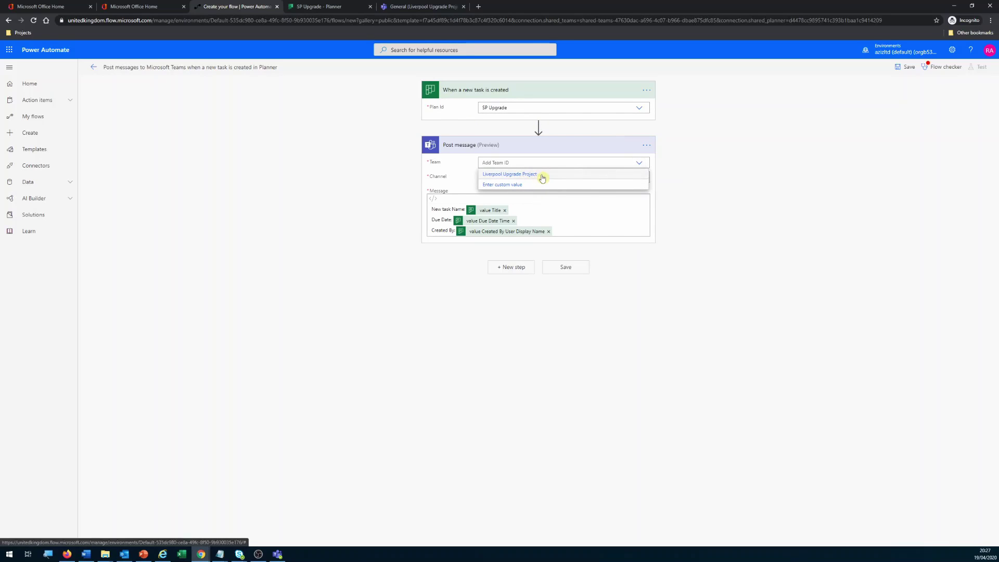
pyautogui.click(542, 177)
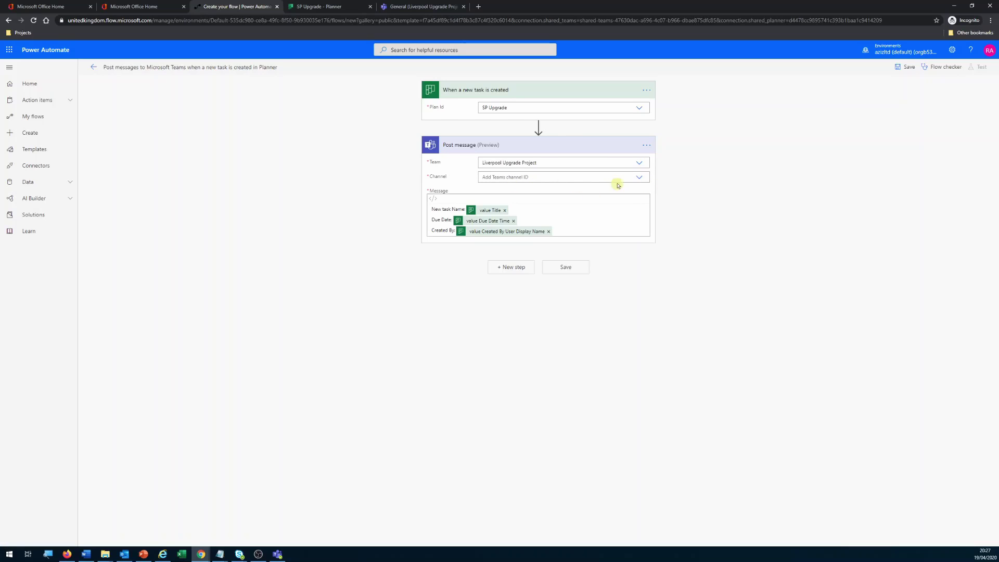
pyautogui.click(639, 180)
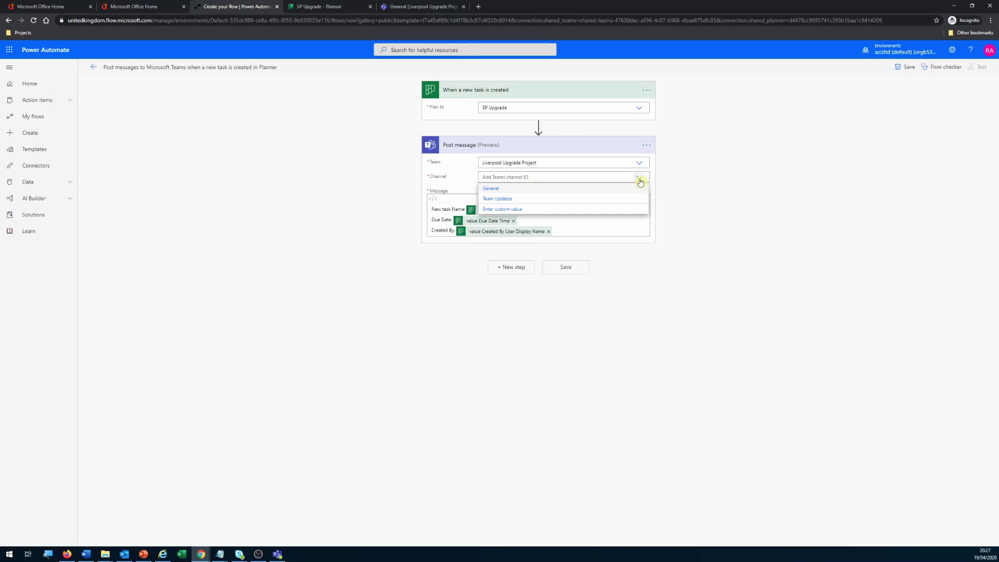
pyautogui.click(498, 190)
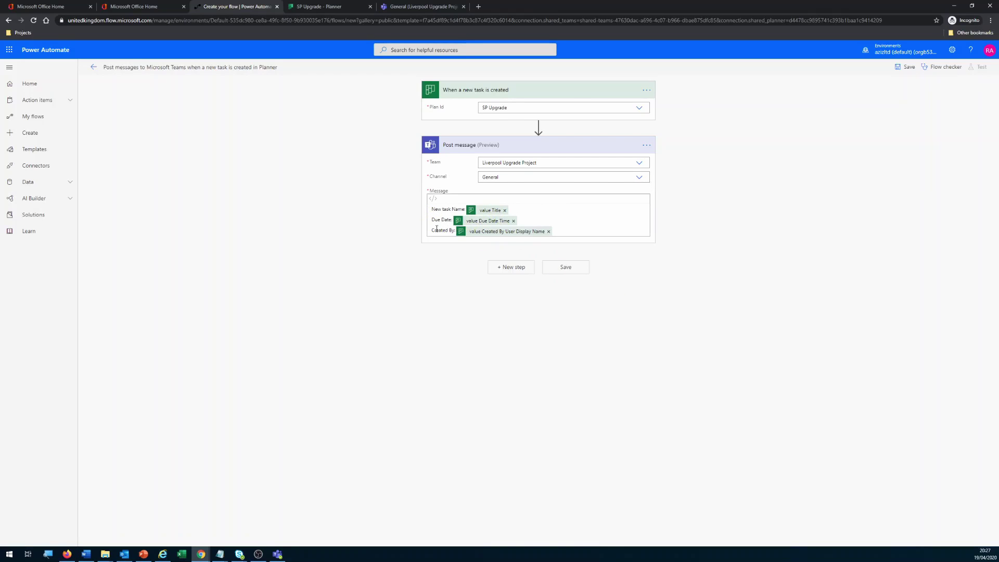
pyautogui.click(568, 269)
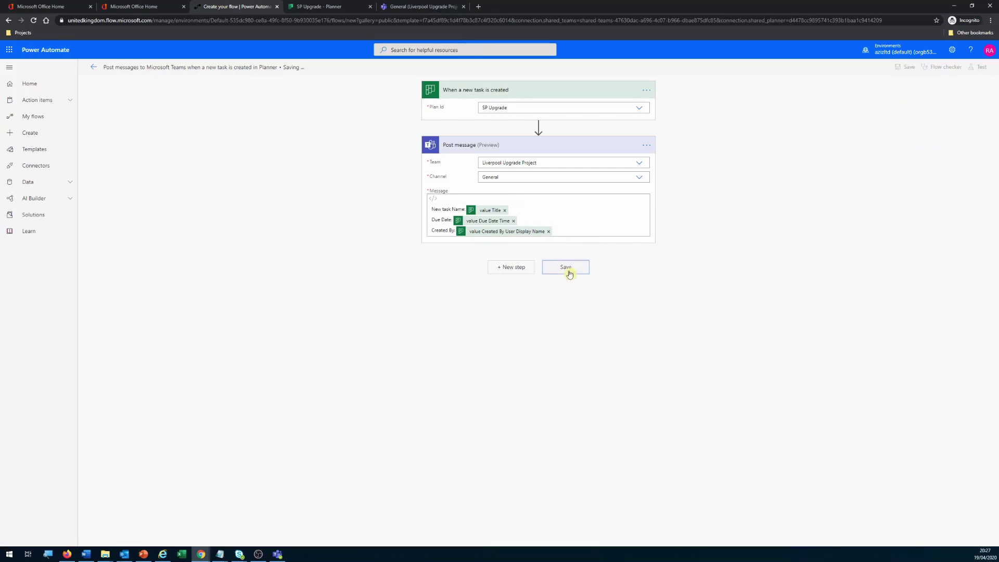
# - Leave the flow editor and open the new flow's details page from My flows
pyautogui.click(41, 117)
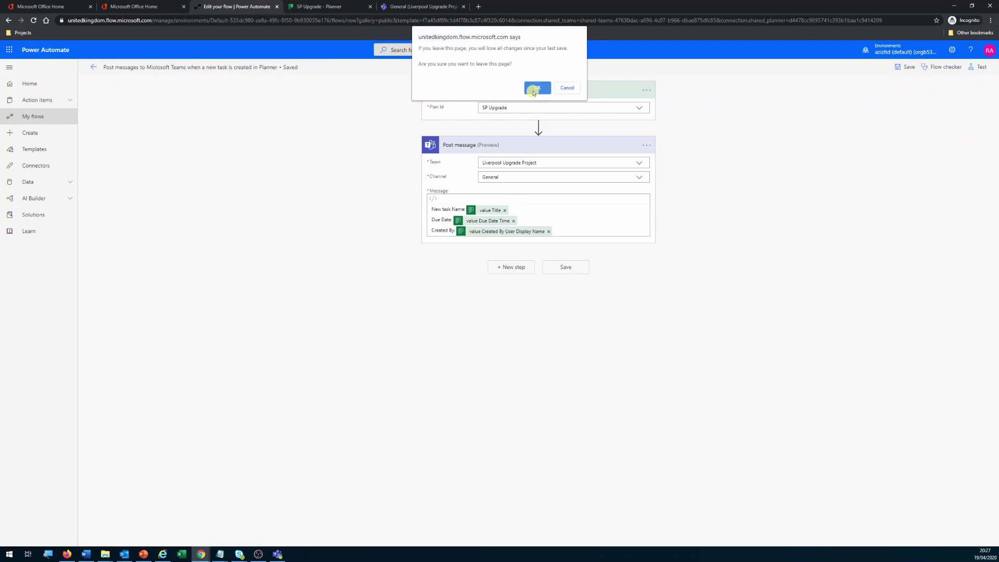
pyautogui.click(533, 90)
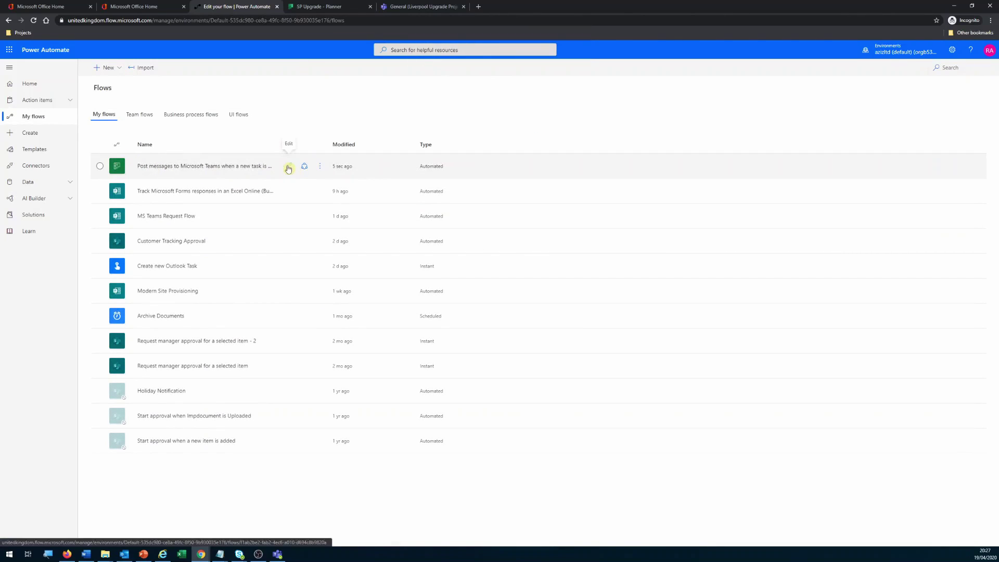
pyautogui.click(149, 168)
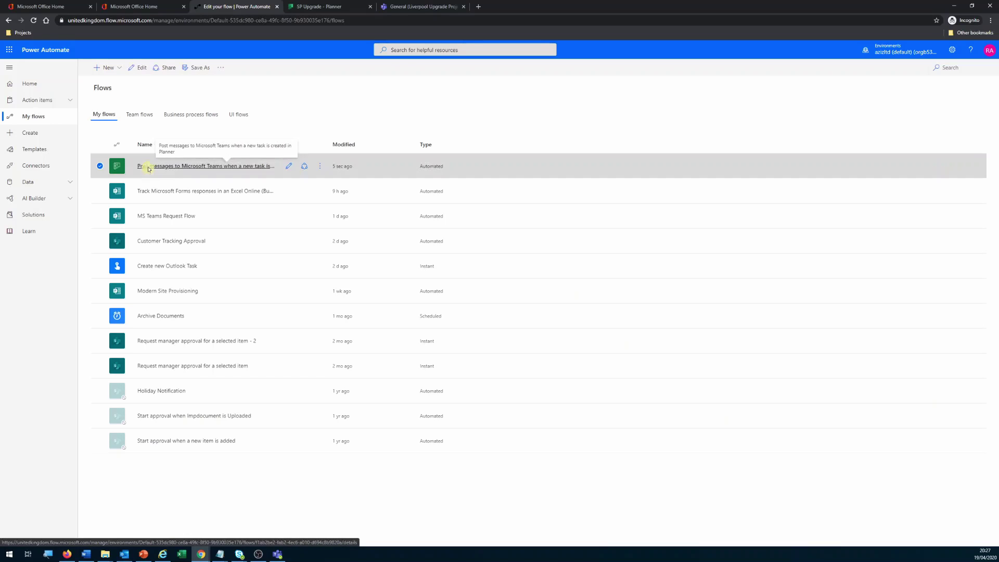
pyautogui.click(148, 166)
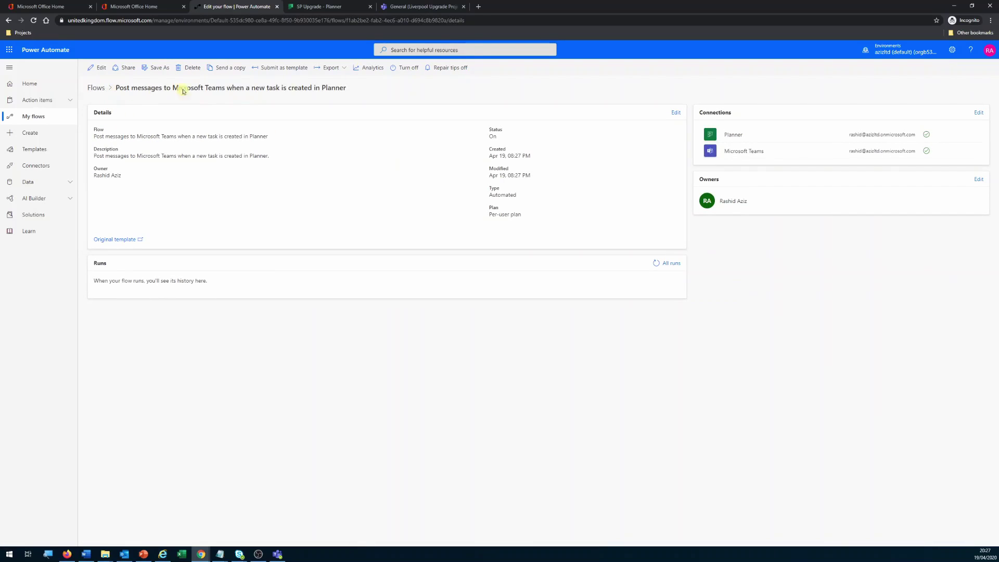
# - Change the flow name to 'Post Planner messages to Microsoft Teams' and save it
pyautogui.click(676, 113)
pyautogui.doubleClick(915, 96)
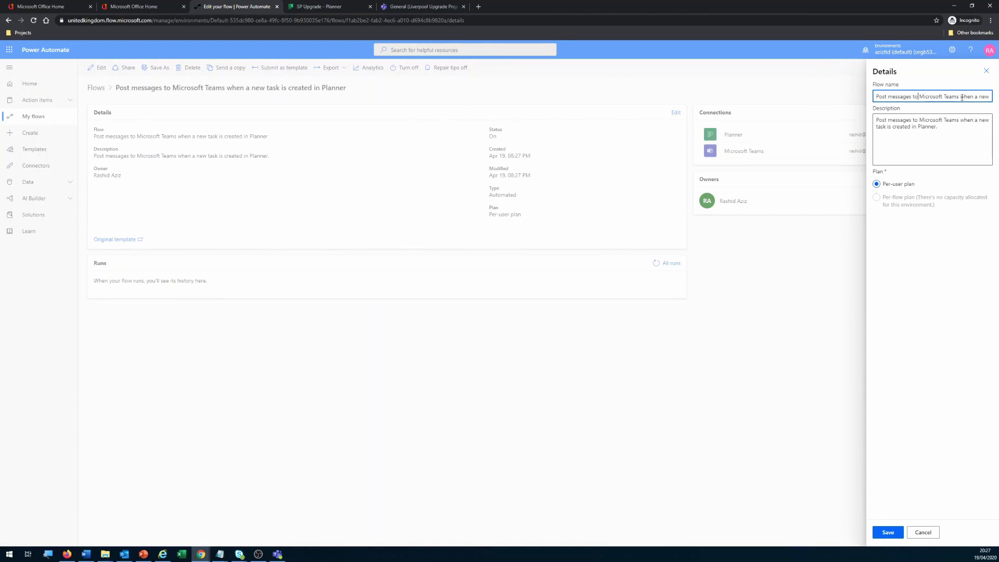
pyautogui.moveTo(949, 95); pyautogui.dragTo(991, 97)
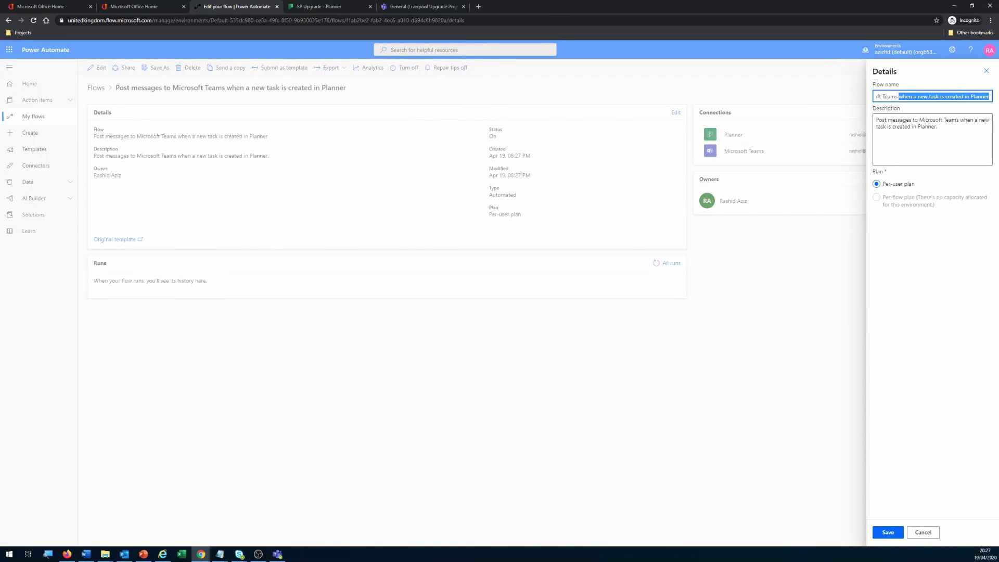
pyautogui.press('BackSpace')
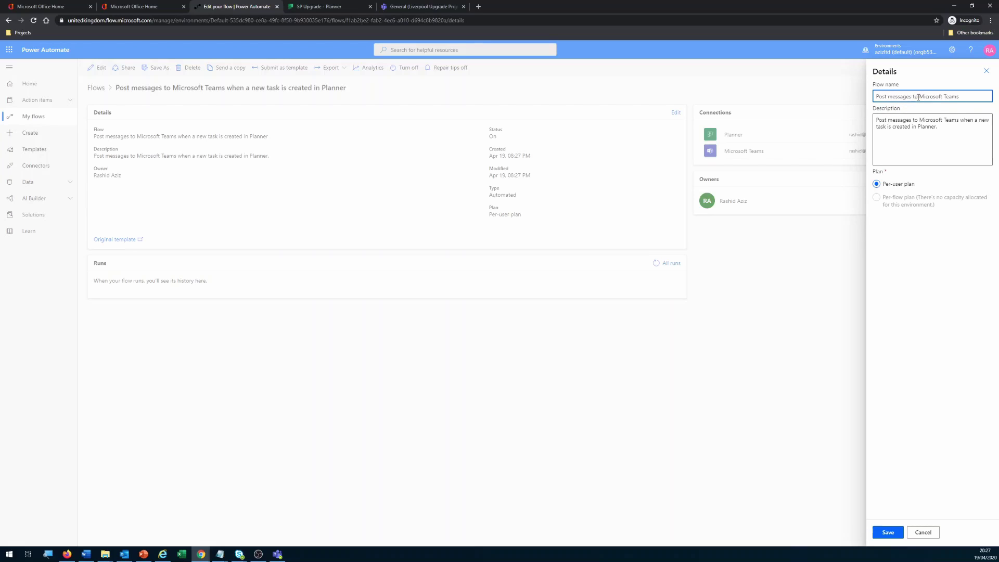
pyautogui.write('Pl')
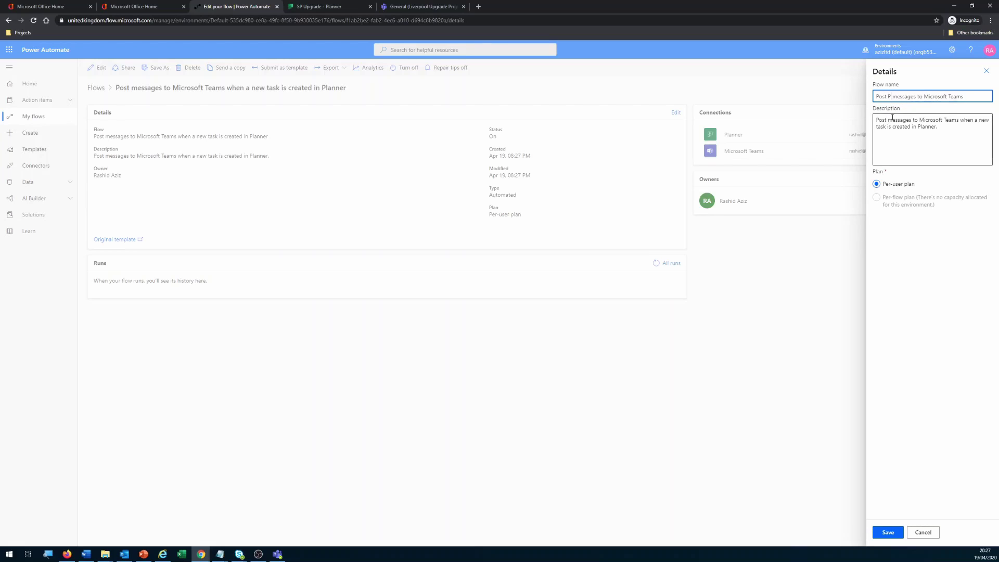
pyautogui.write('anner')
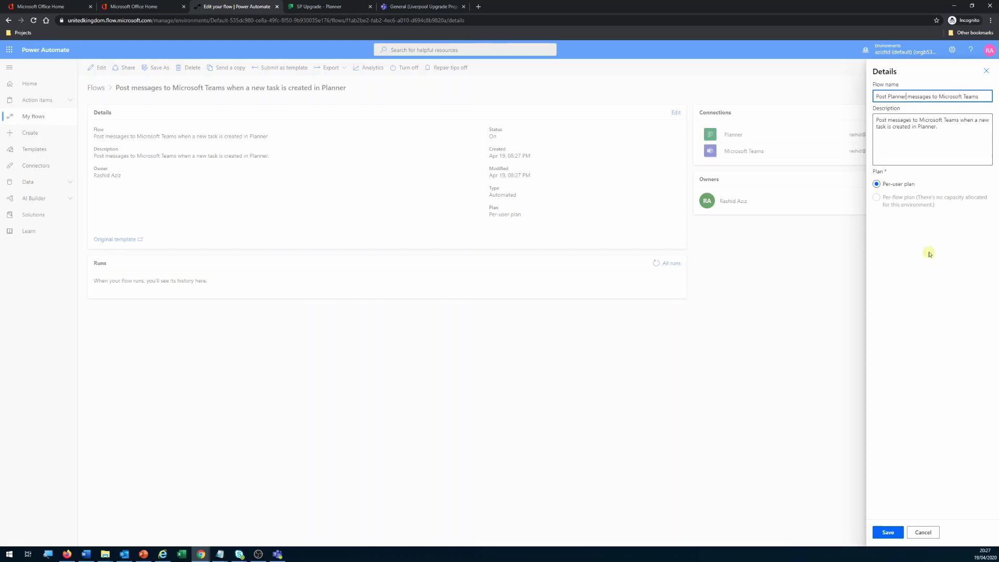
pyautogui.click(895, 532)
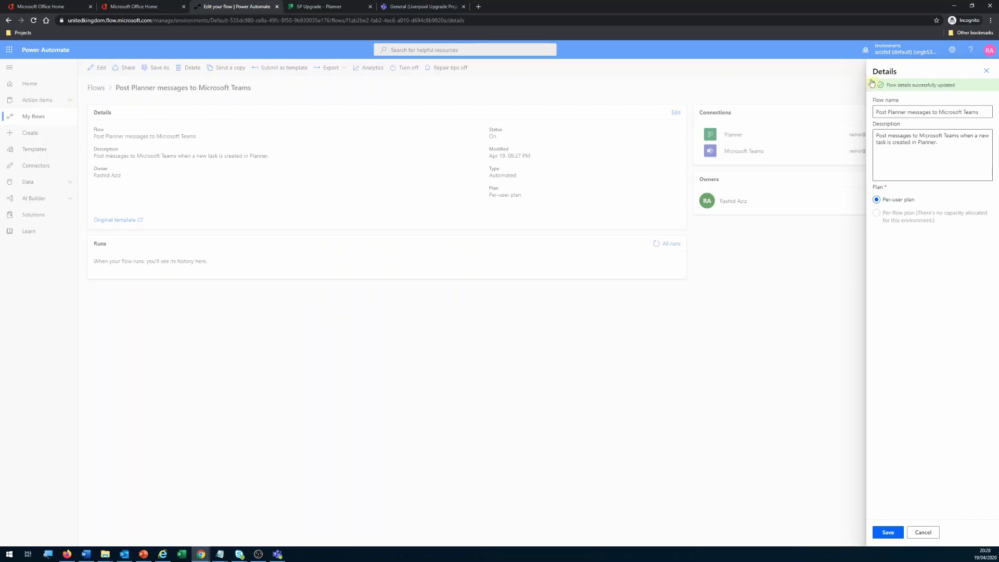
pyautogui.click(986, 70)
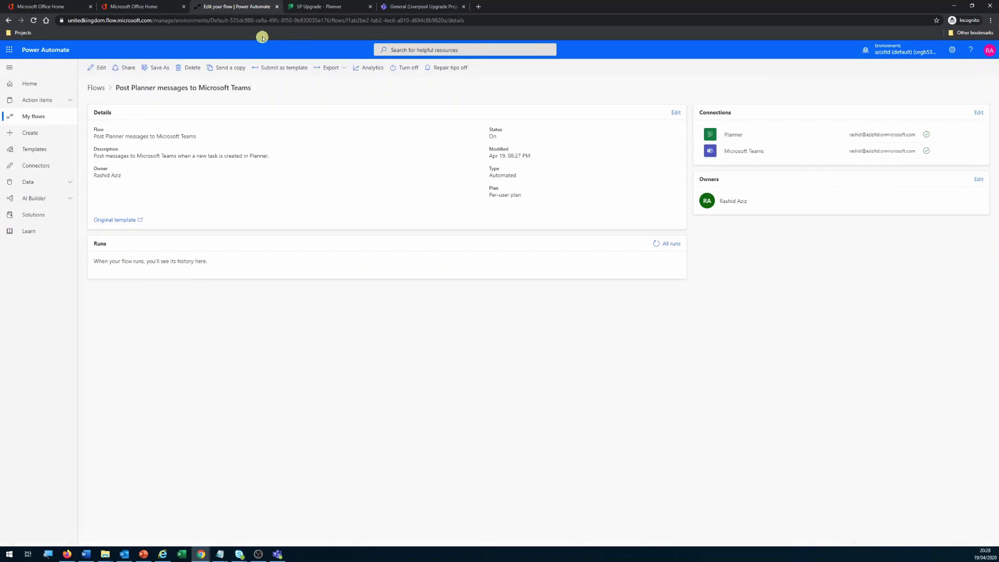
# - Add 'Test Task 2', due 26 April, to the SP Upgrade board in Teams
pyautogui.click(314, 6)
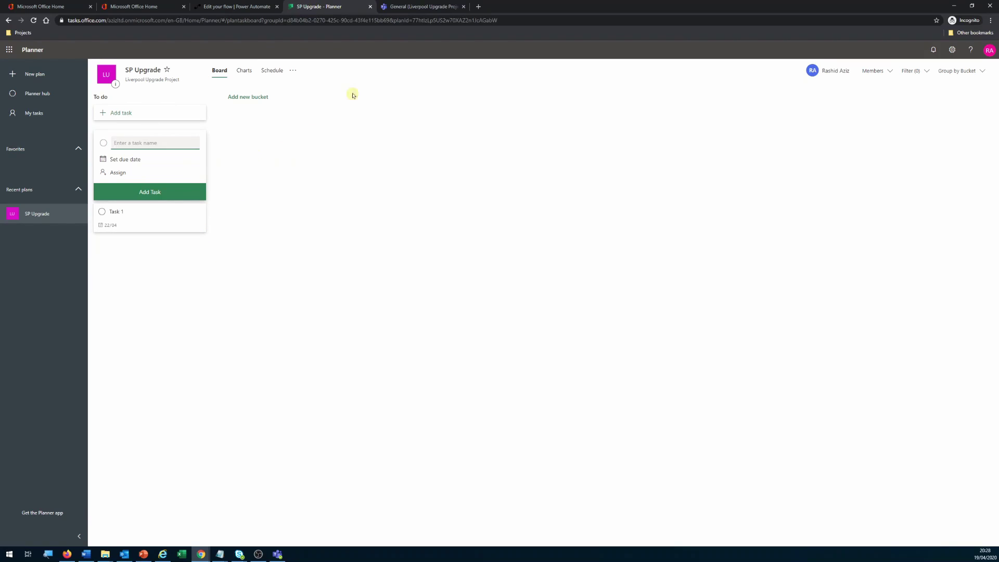
pyautogui.click(416, 9)
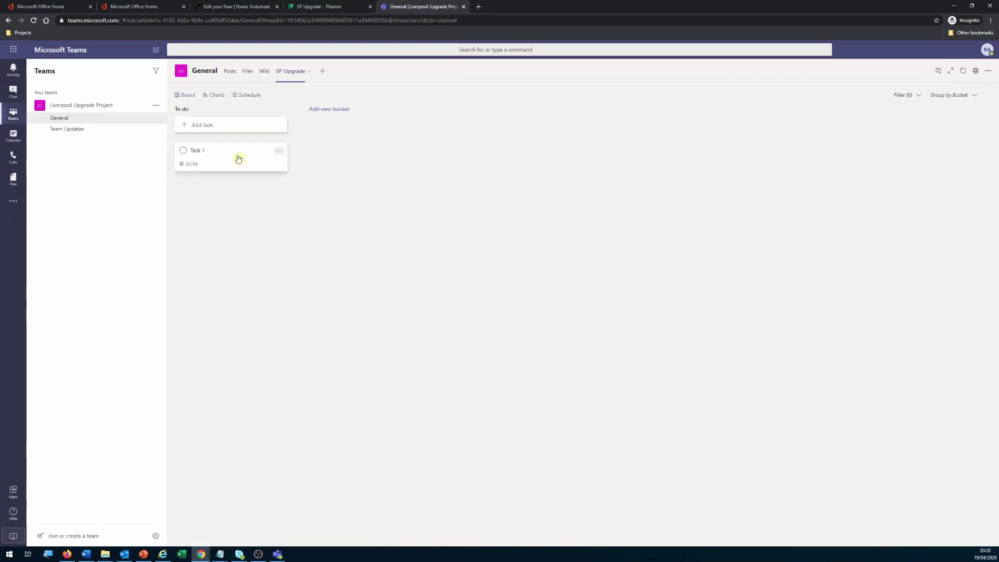
pyautogui.click(202, 125)
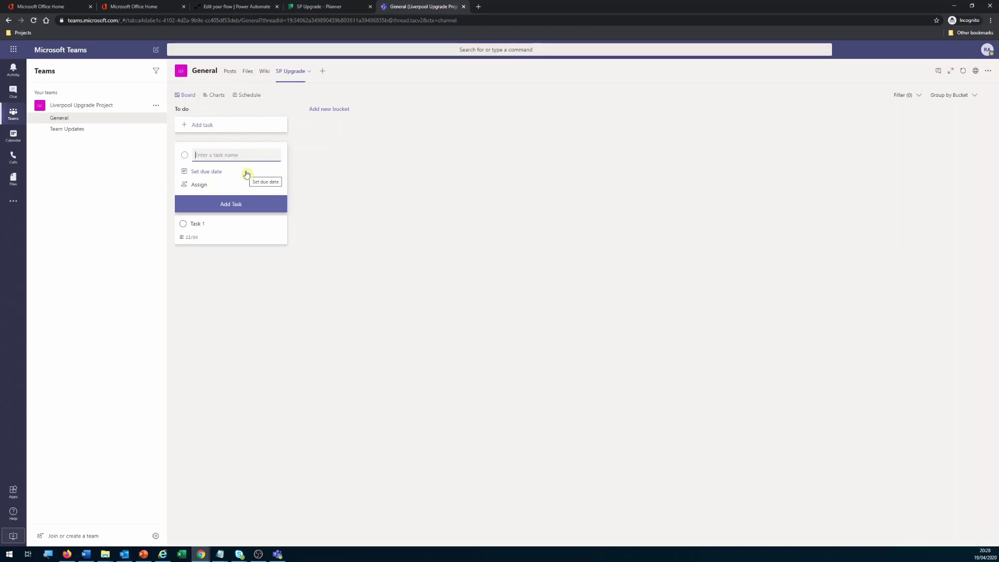
pyautogui.write('Test Task 2')
pyautogui.click(214, 172)
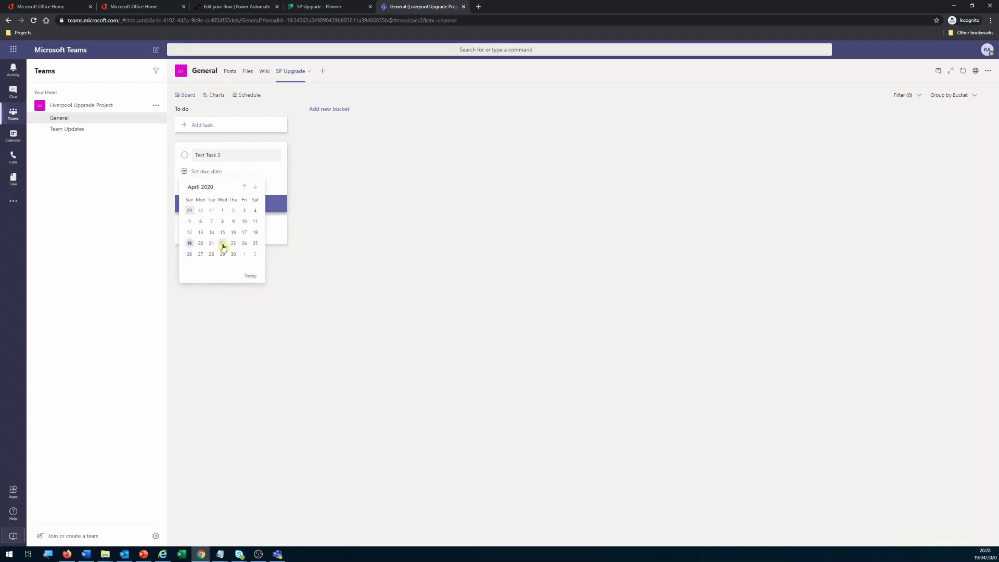
pyautogui.click(190, 254)
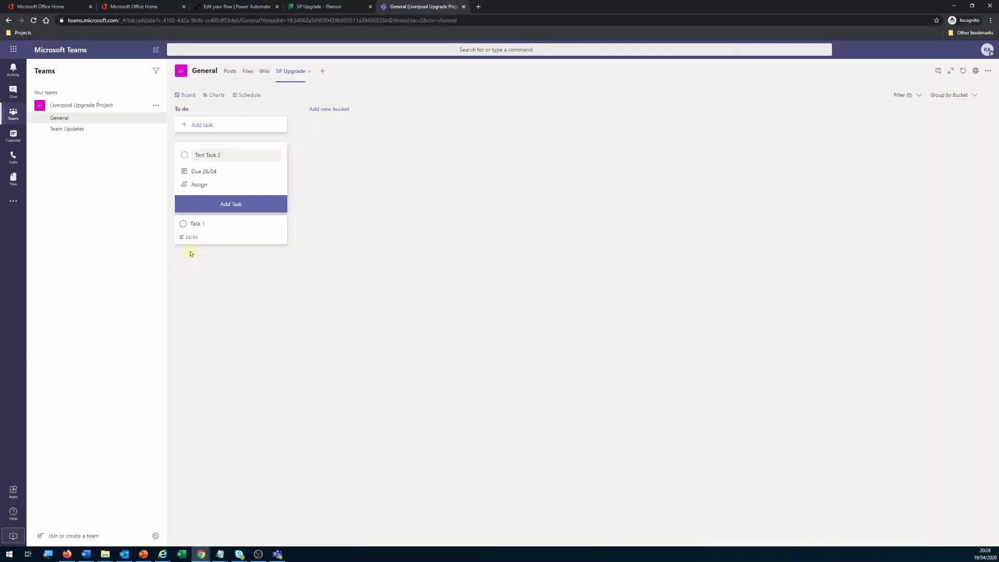
pyautogui.click(233, 205)
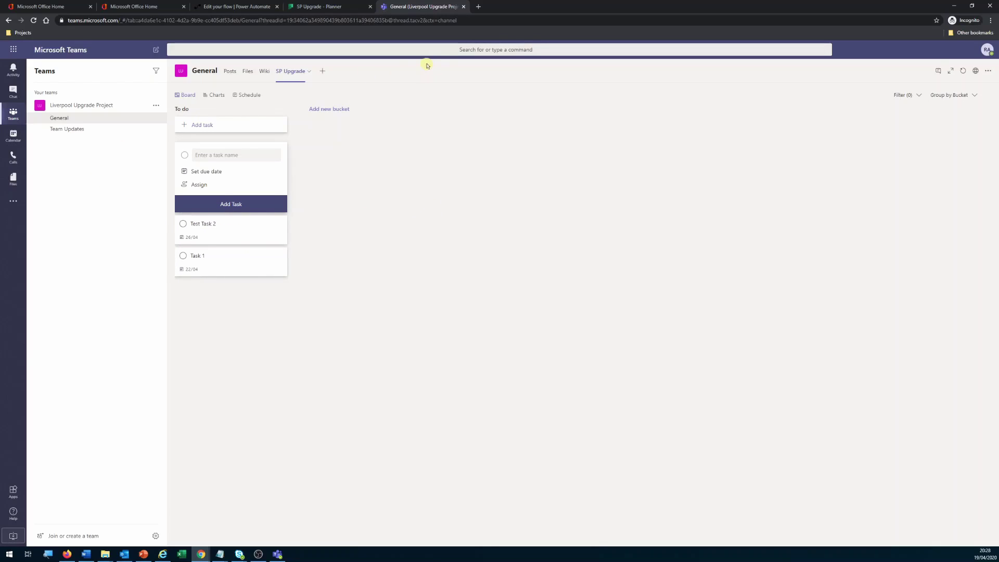
# - Return to the flow's details page and refresh it so the new run is listed
pyautogui.click(213, 5)
pyautogui.click(362, 20)
pyautogui.click(8, 20)
pyautogui.click(8, 20)
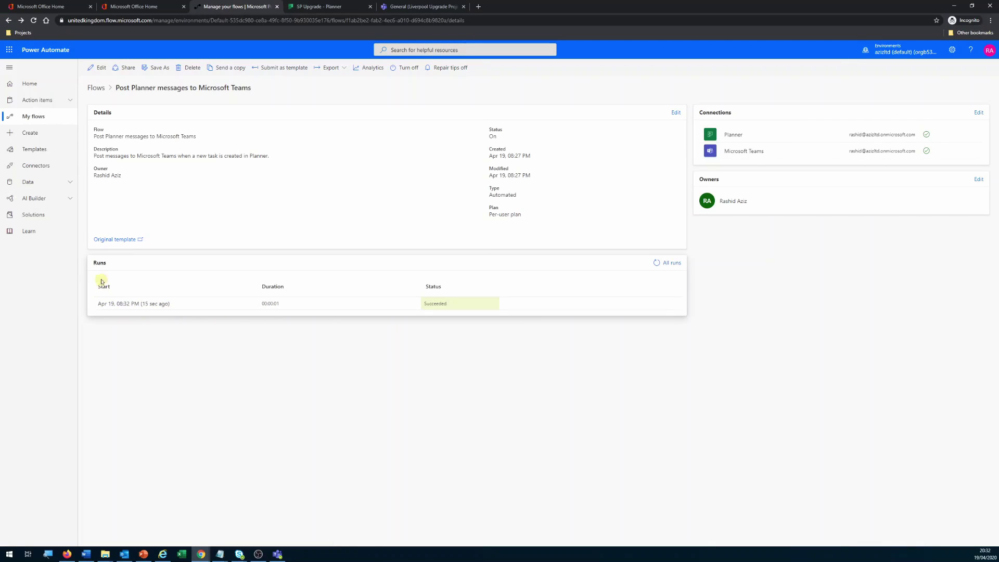
# - Check the succeeded run's trigger and Post message outputs for Test Task 2, then go back to Teams
pyautogui.click(155, 307)
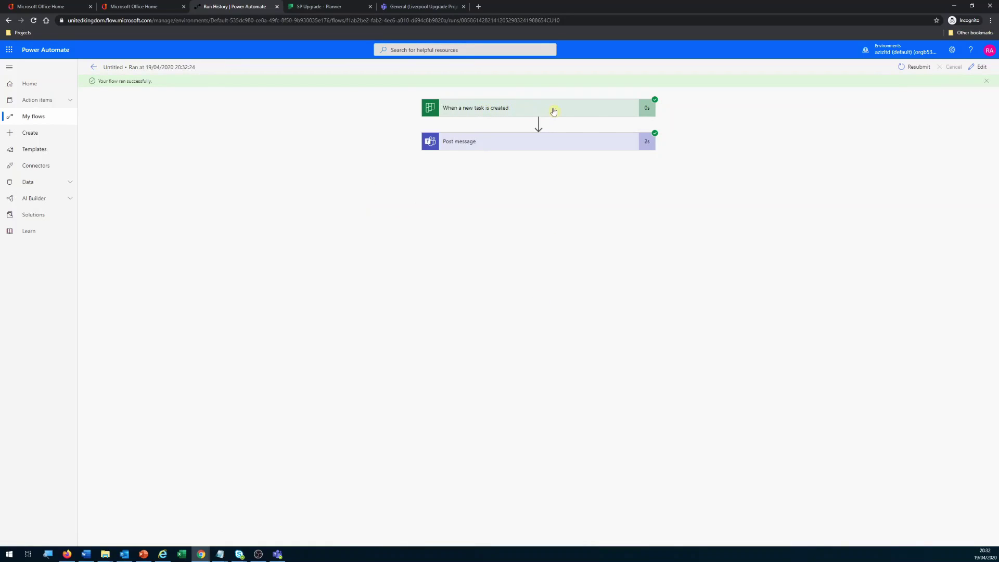
pyautogui.click(553, 111)
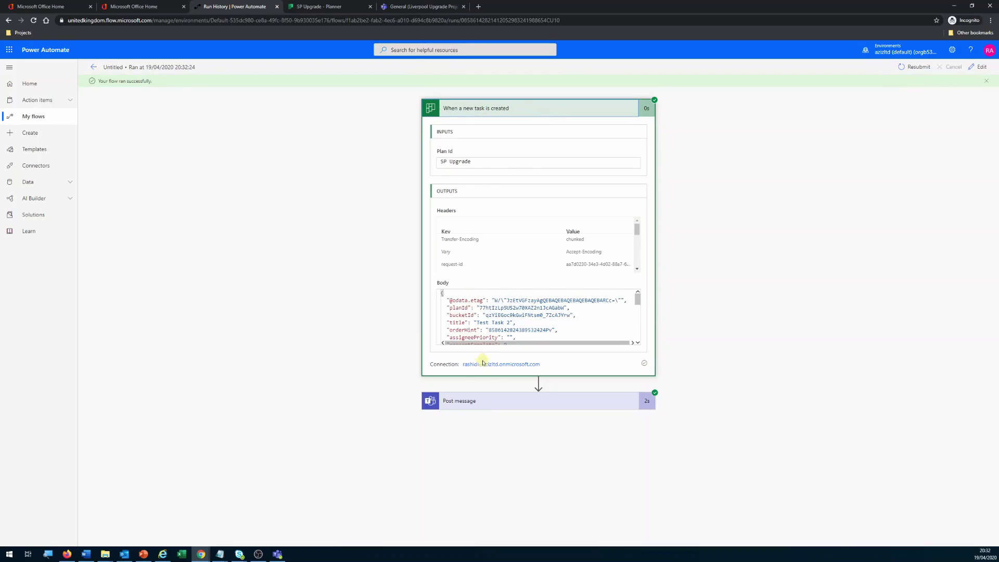
pyautogui.click(486, 406)
pyautogui.scroll(-1, 542, 312)
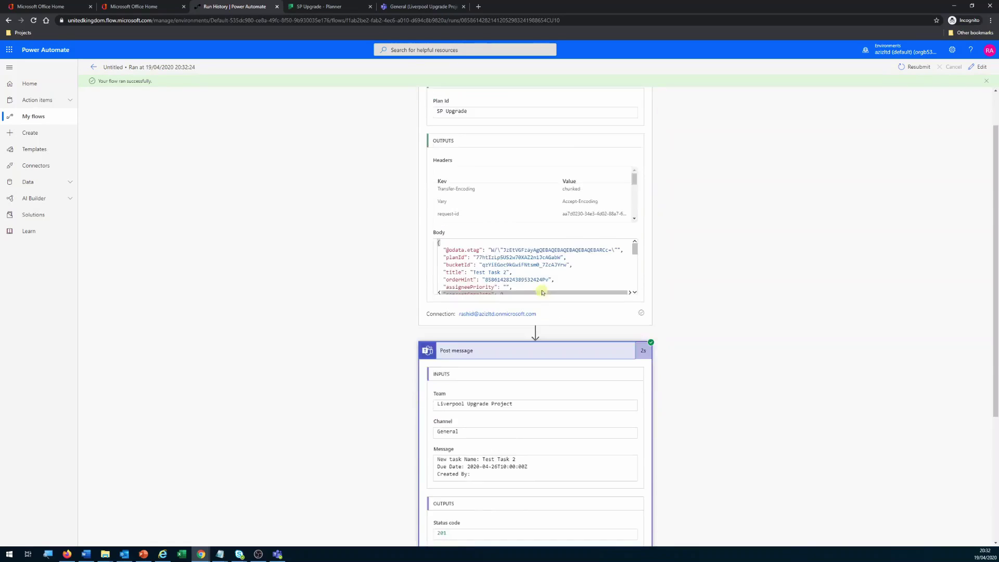
pyautogui.scroll(-2, 539, 292)
pyautogui.scroll(-2, 535, 292)
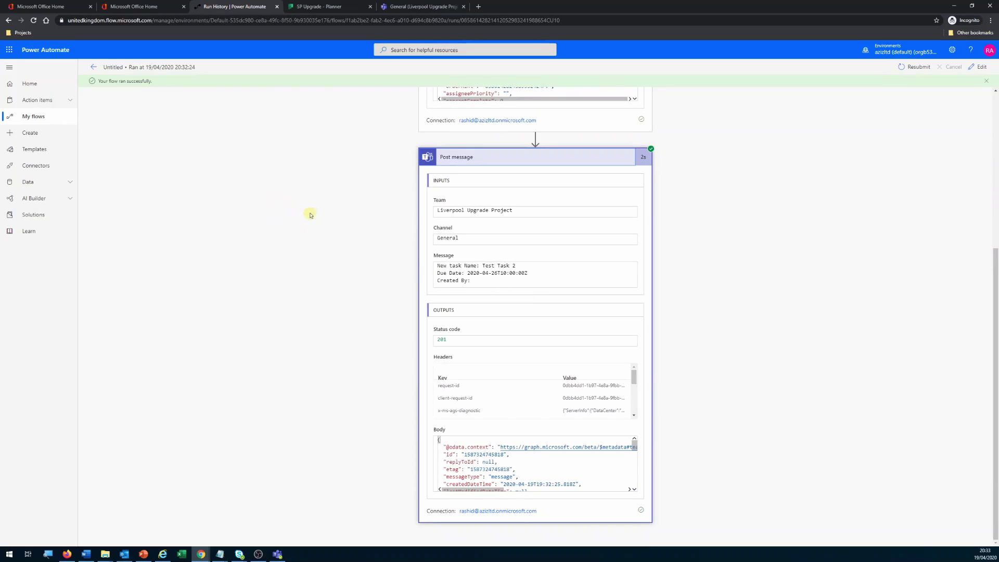
pyautogui.click(425, 6)
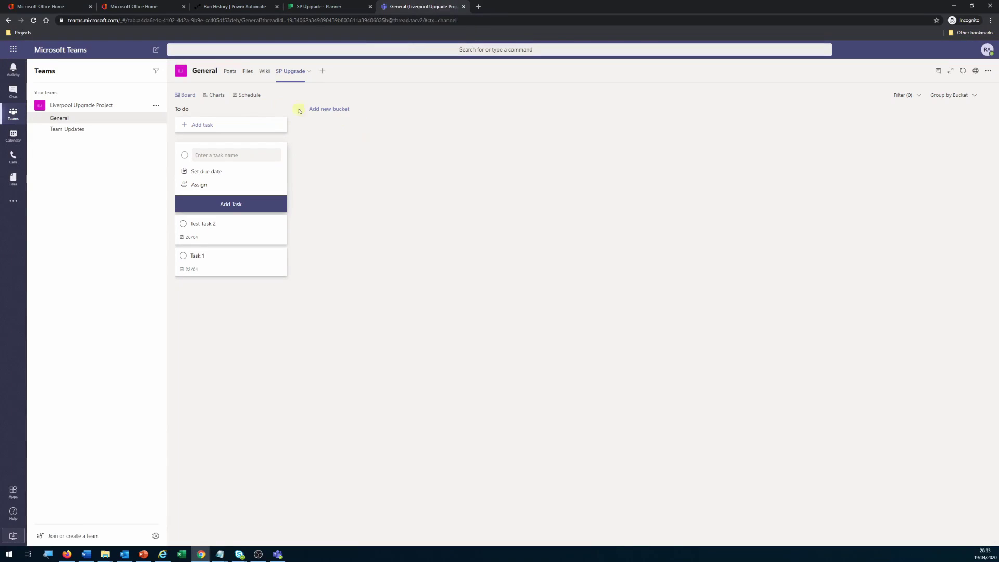
# - Open the General channel and highlight the automated 'New task Name: Test Task 2' message
pyautogui.click(67, 121)
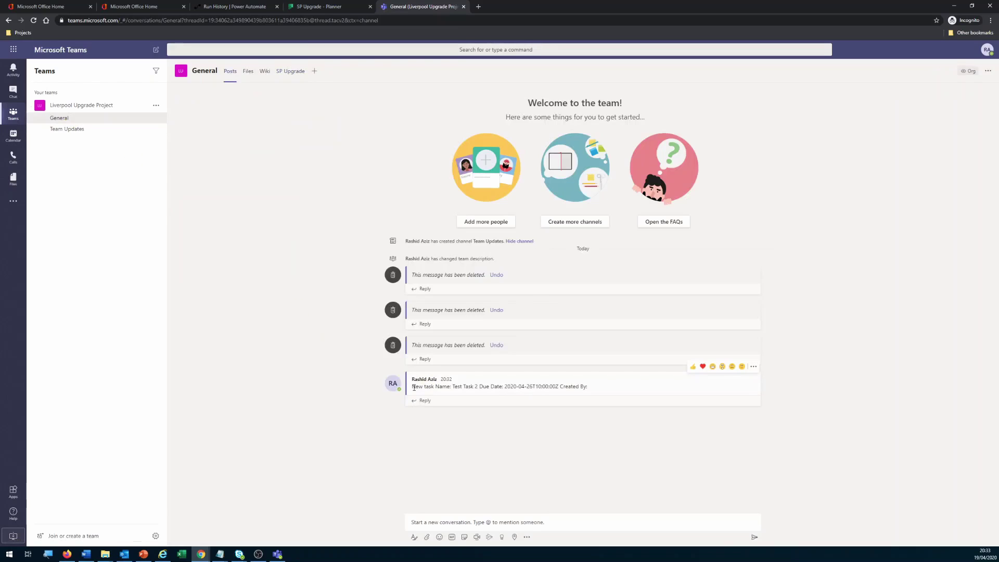
pyautogui.moveTo(417, 387); pyautogui.dragTo(590, 387)
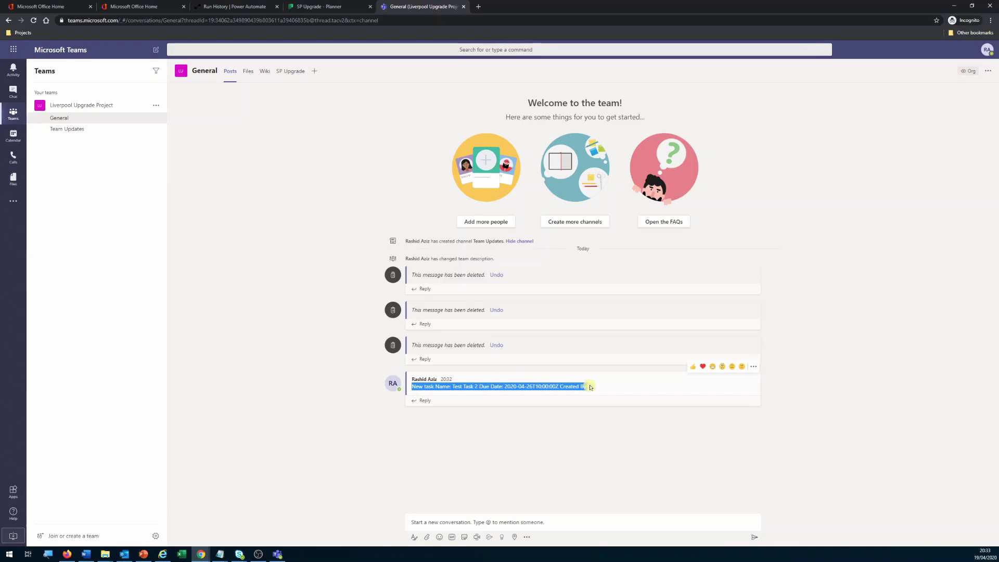